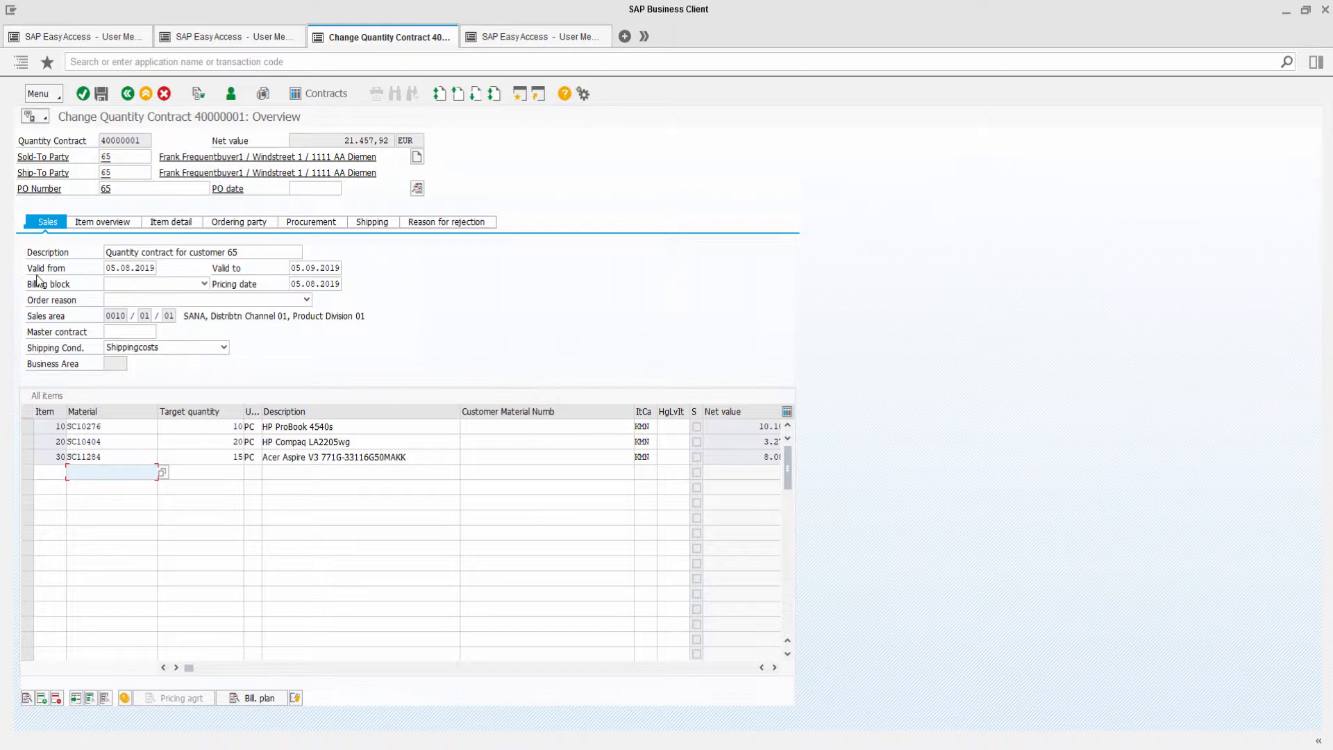
Select the three item rows of quantity contract 40000001 in the contract overview.
click(27, 426)
click(29, 443)
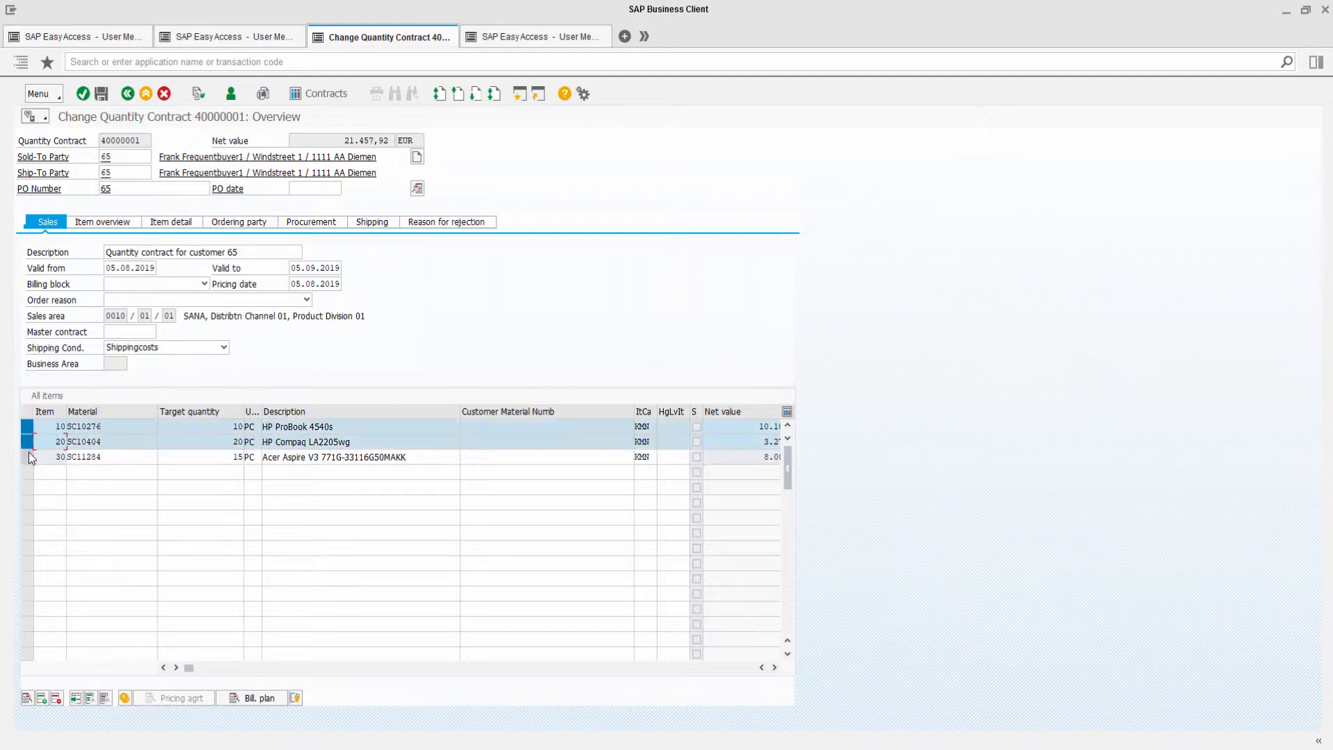
click(28, 457)
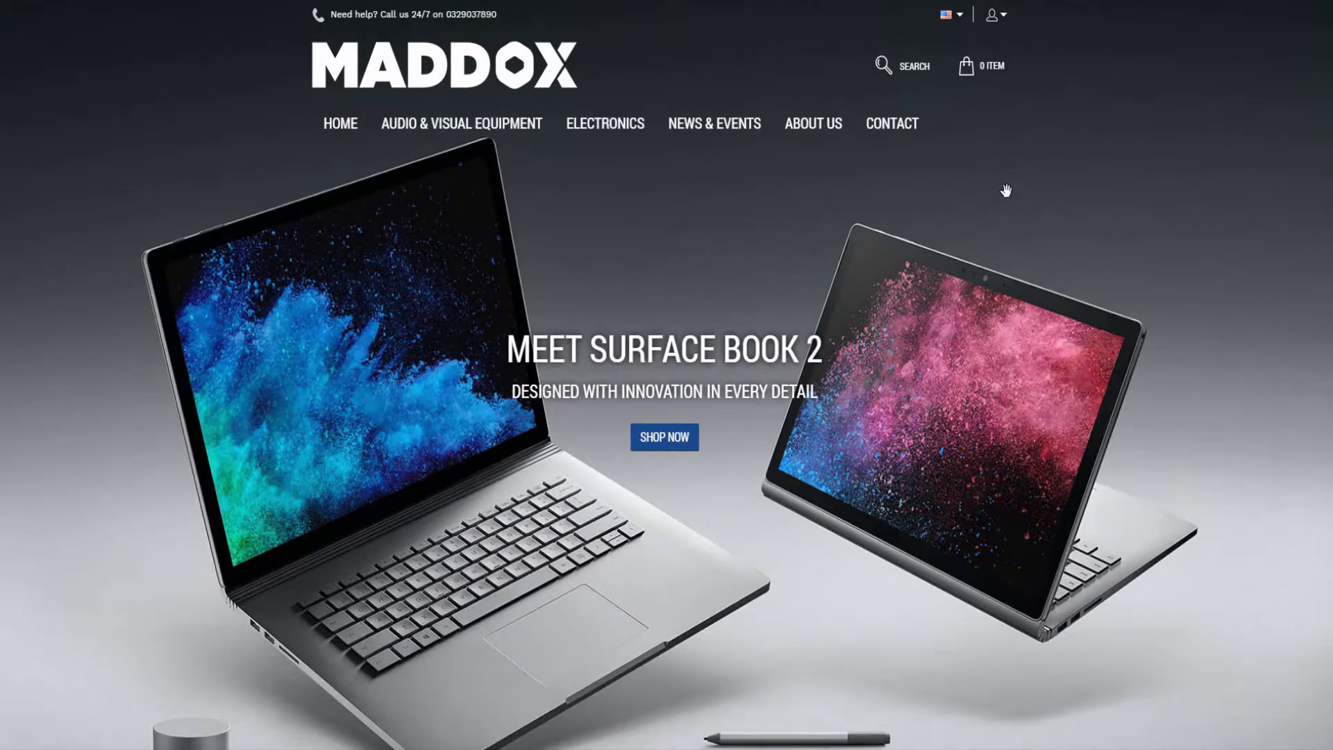
Open the customer's account page and go to the list of sales agreements.
click(1004, 14)
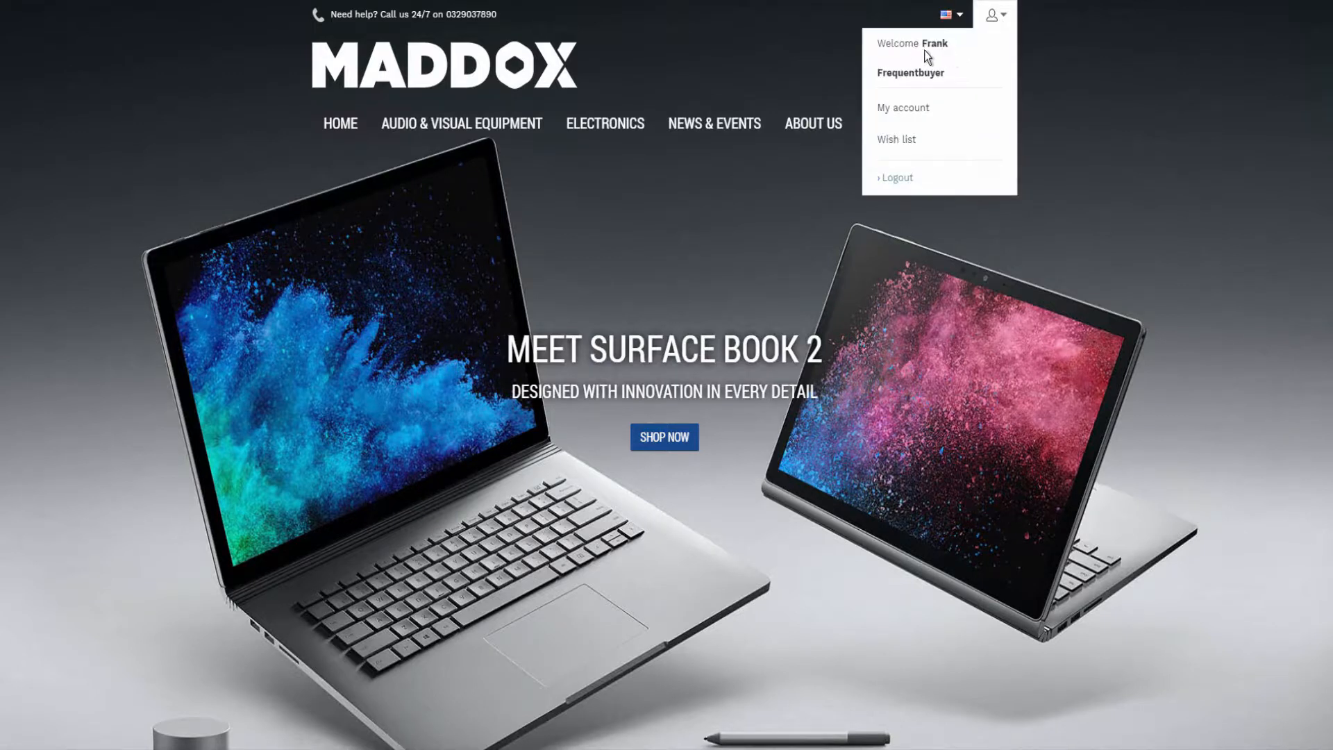
click(934, 109)
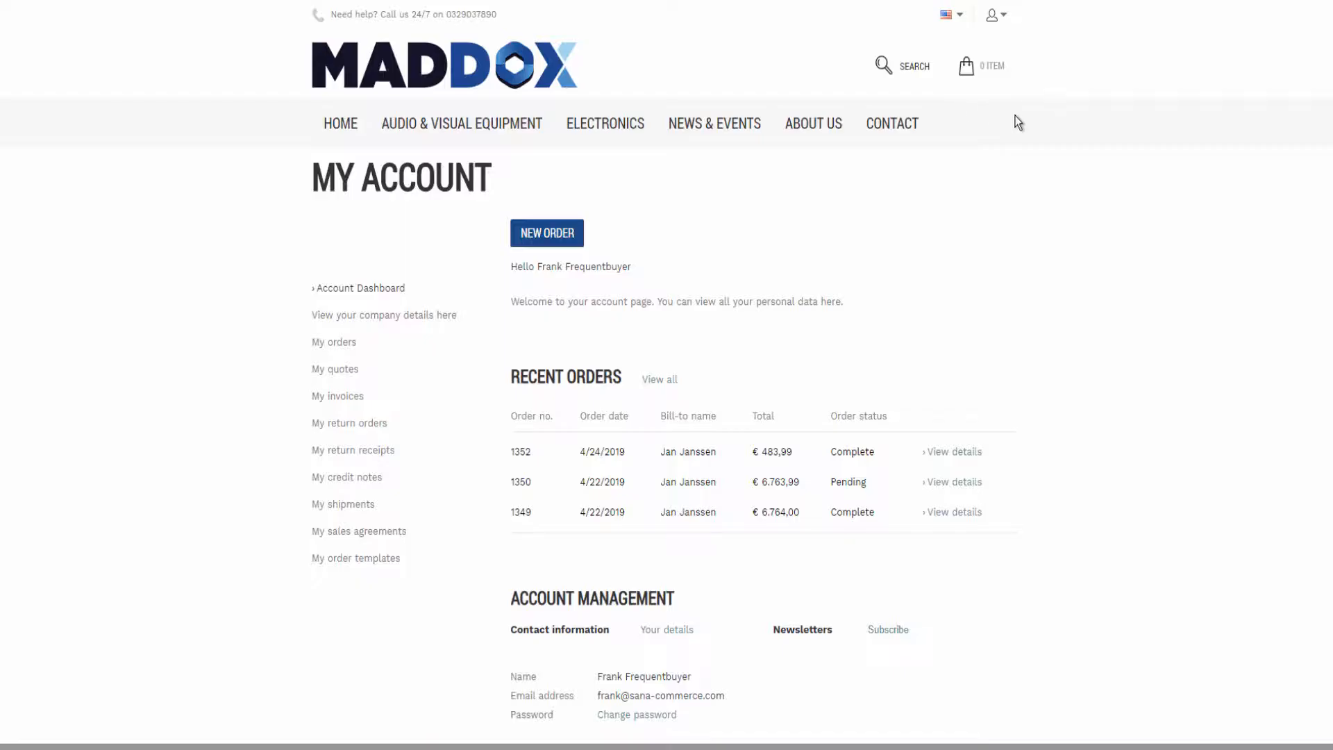
click(395, 533)
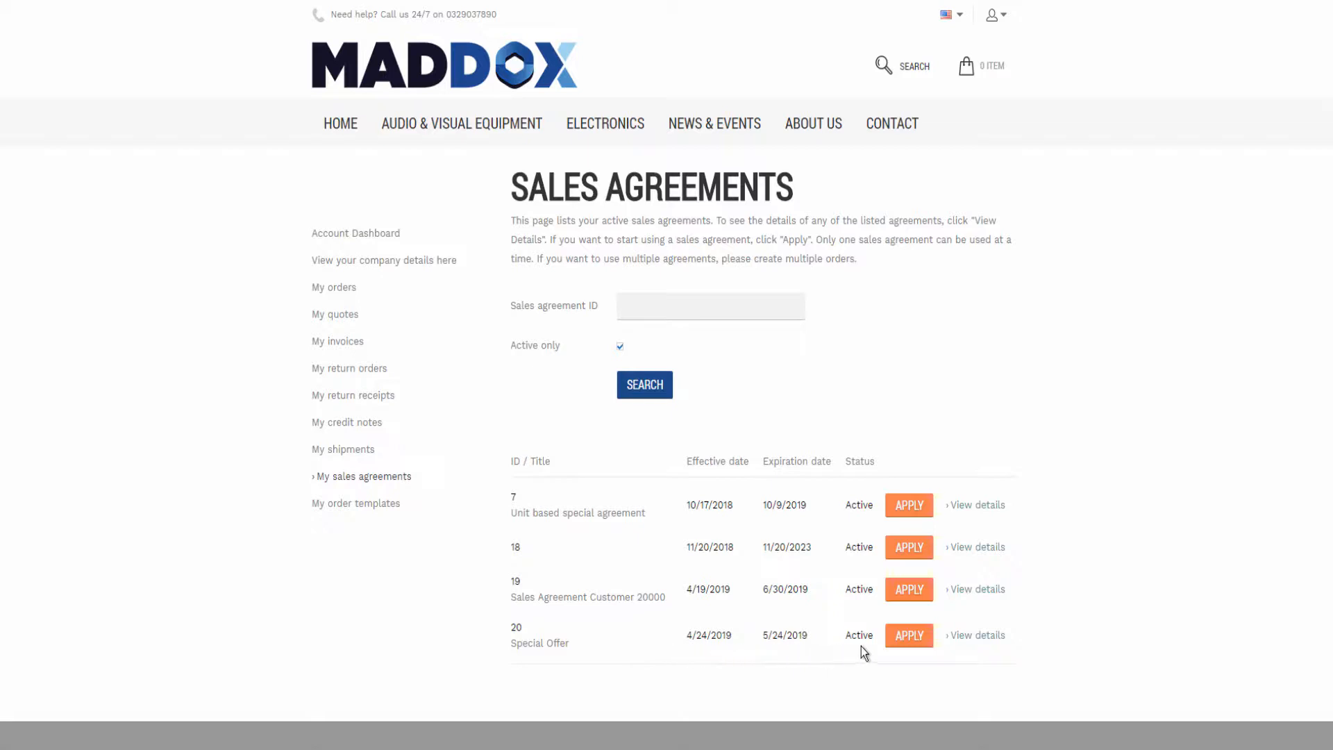
View the Special Offer sales agreement's details and expand its first agreement terms.
click(973, 636)
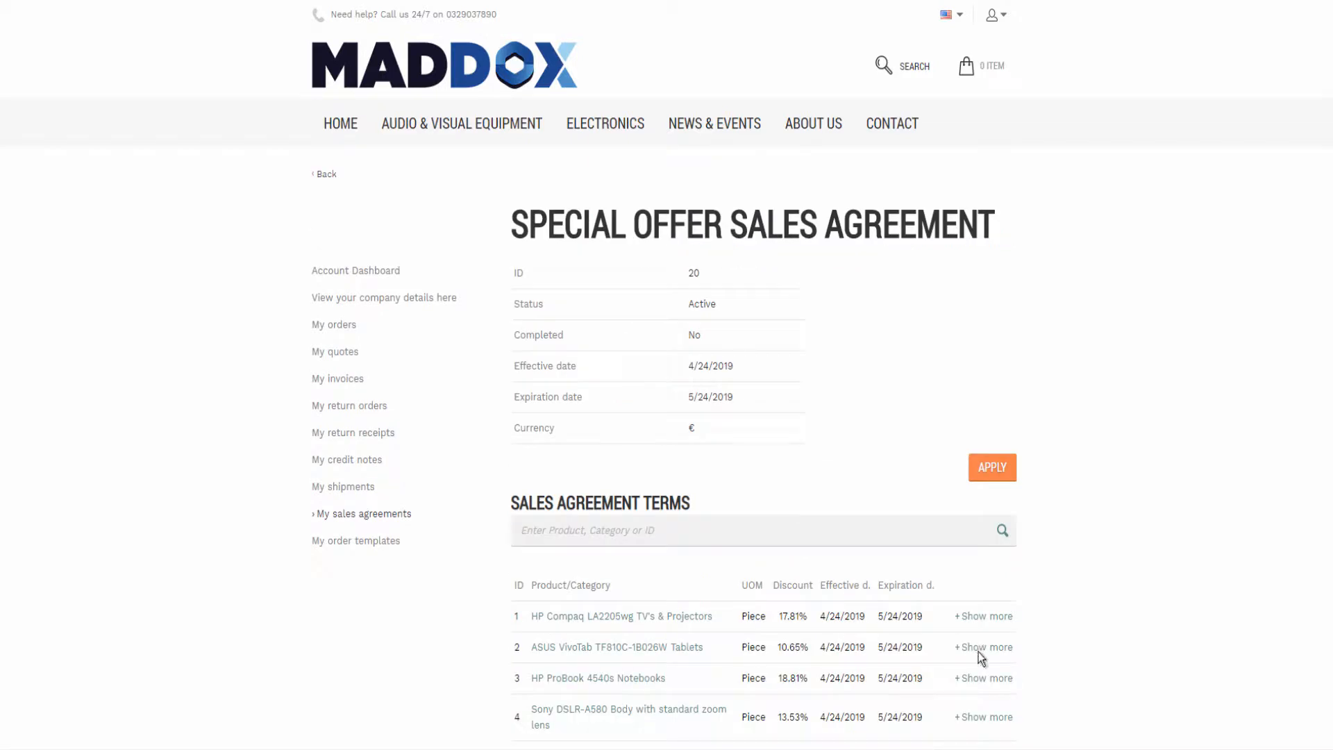
click(981, 618)
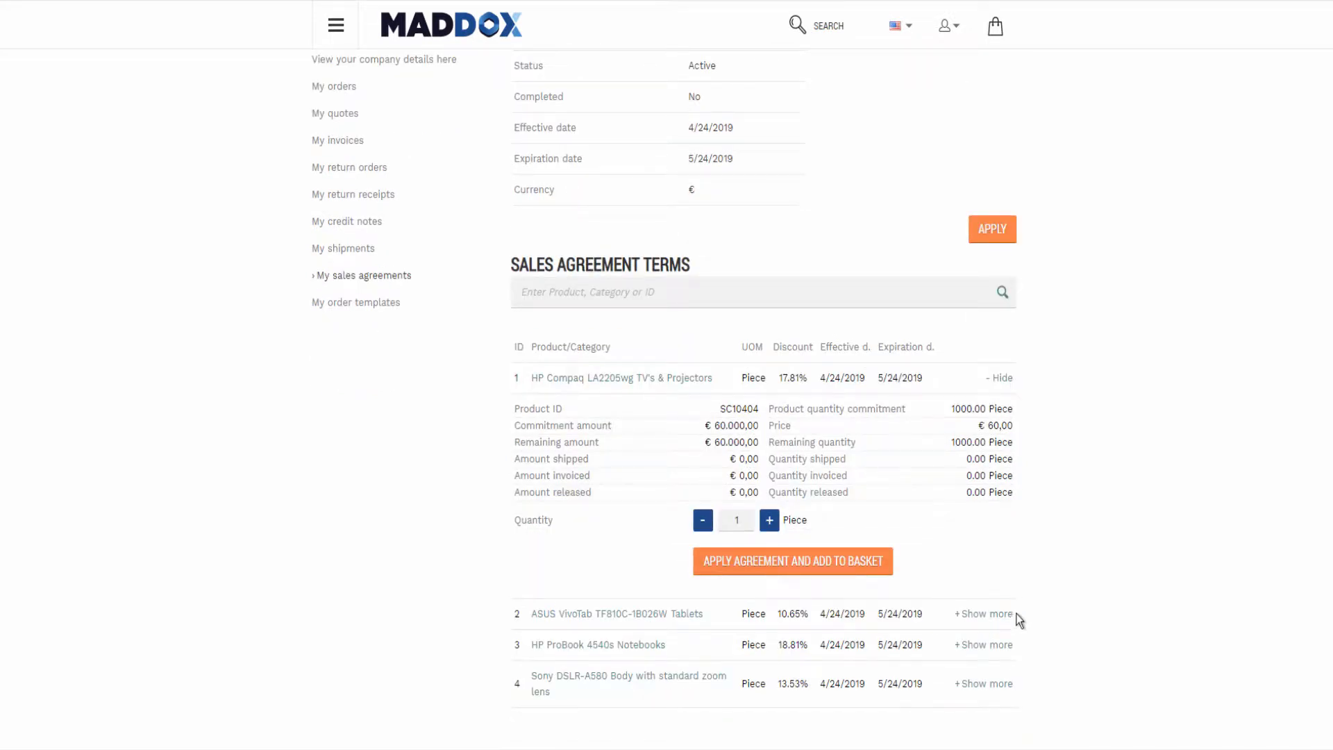
click(1013, 615)
scroll(1045, 592, up, 4)
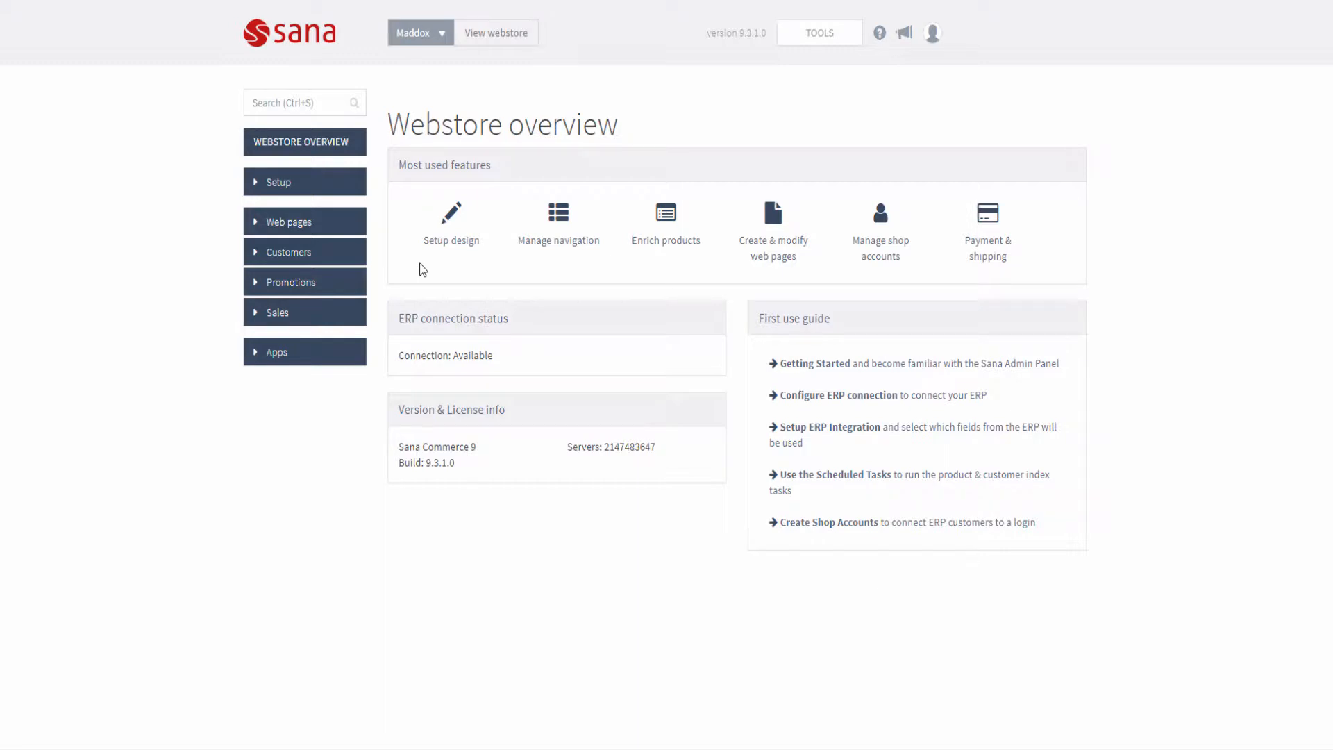
Inspect the Sales agreements option for sales agents in the Ordering & checkout settings.
click(342, 190)
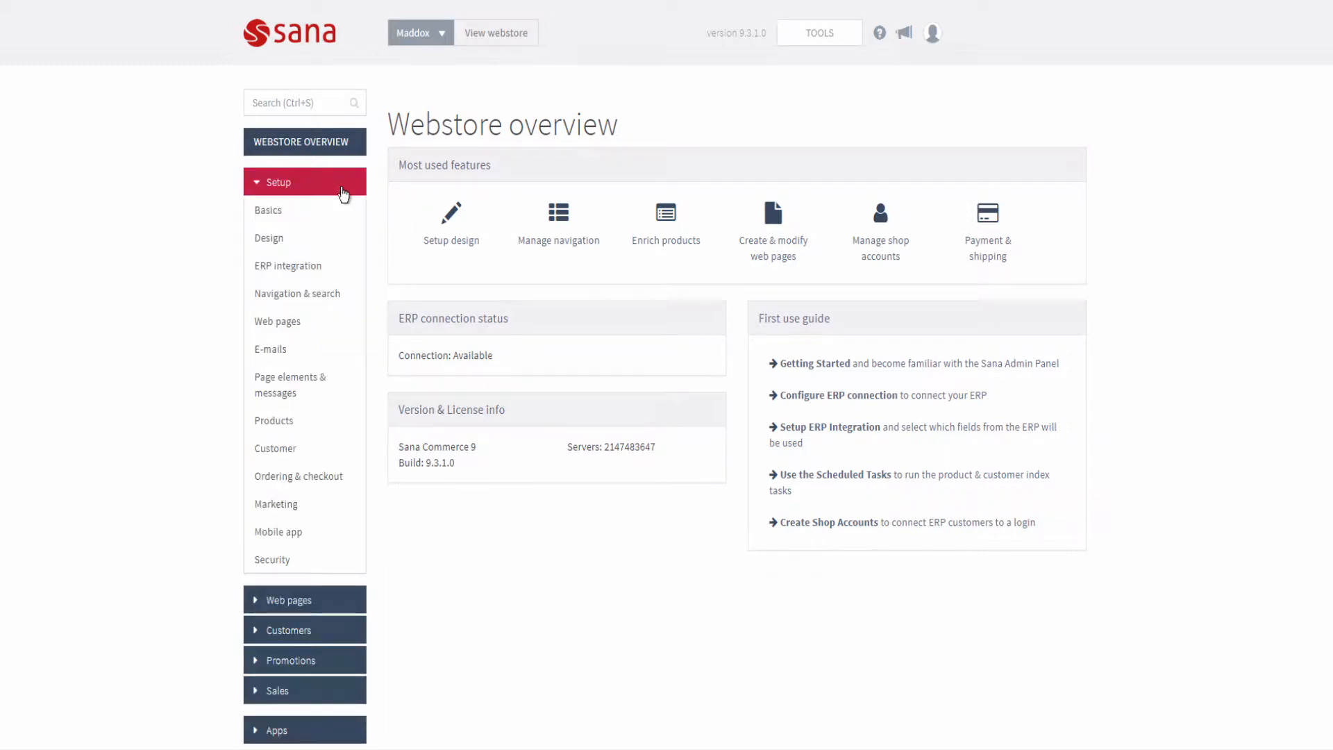
click(330, 478)
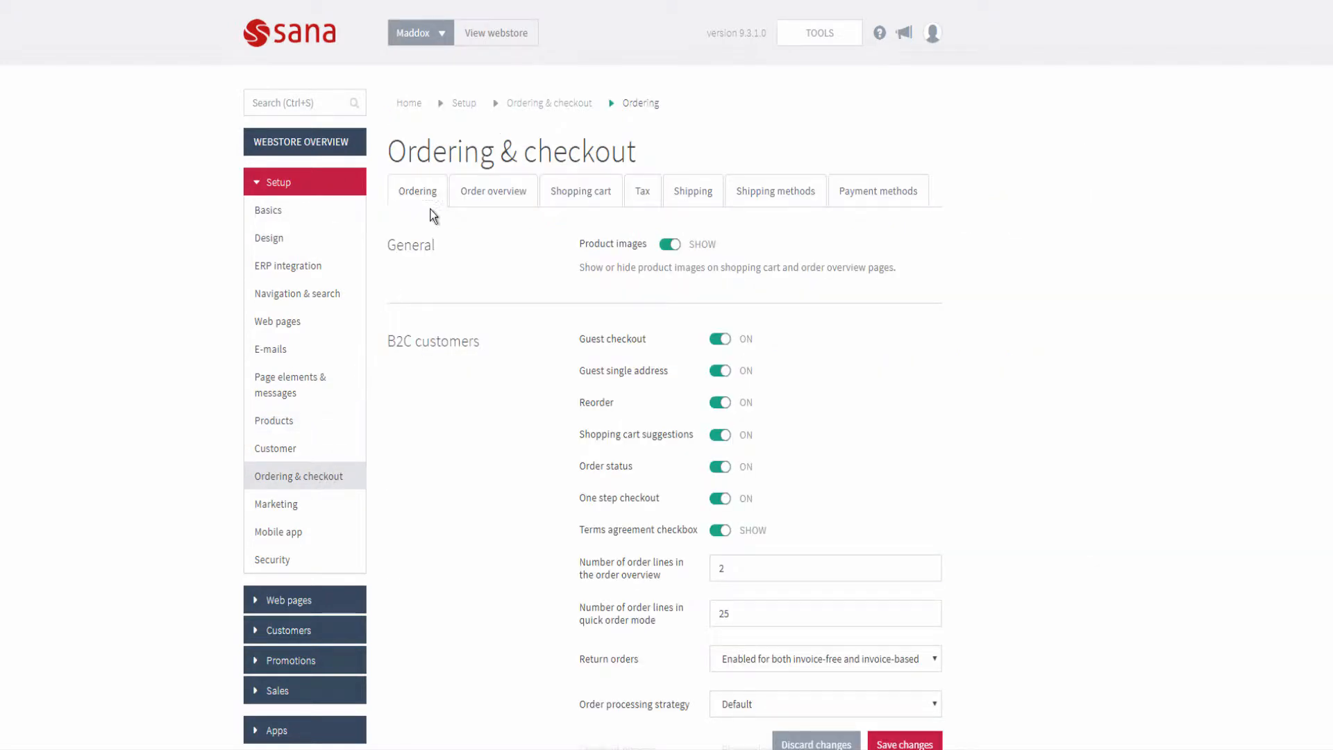
scroll(512, 389, down, 9)
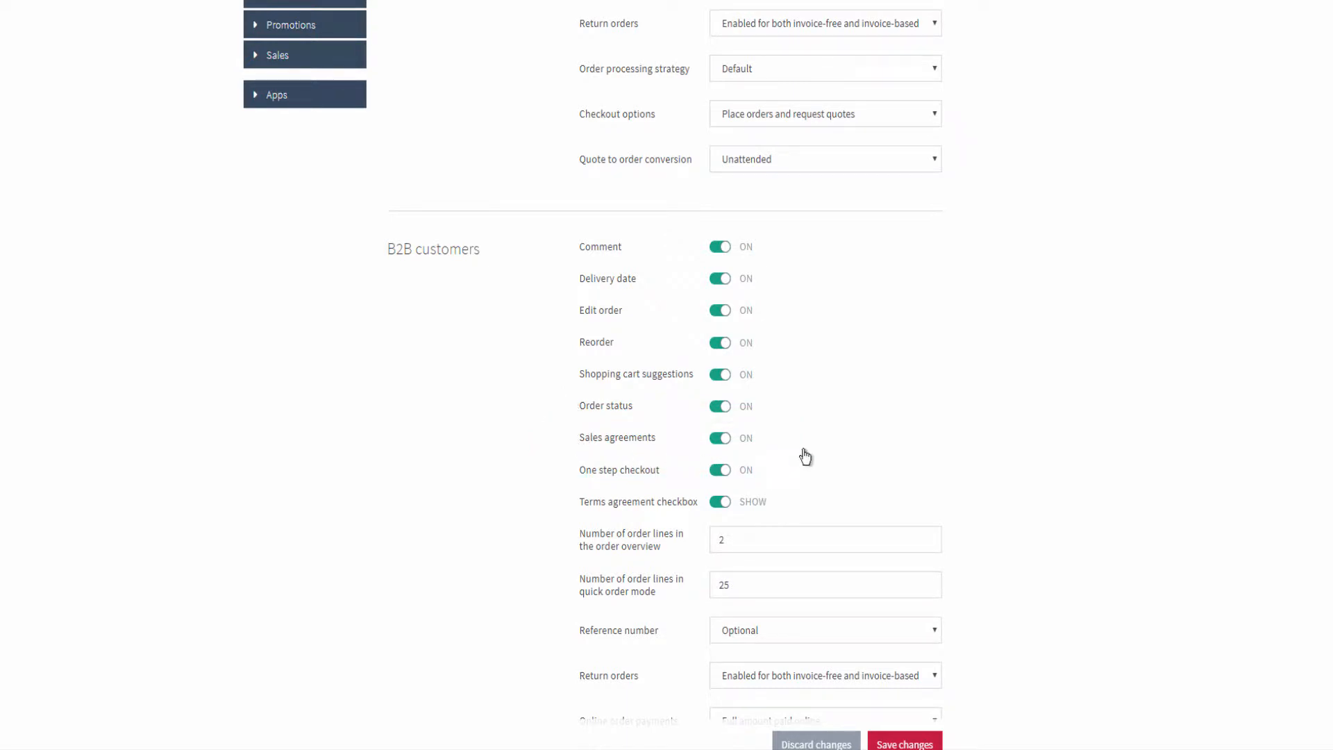
scroll(806, 455, down, 11)
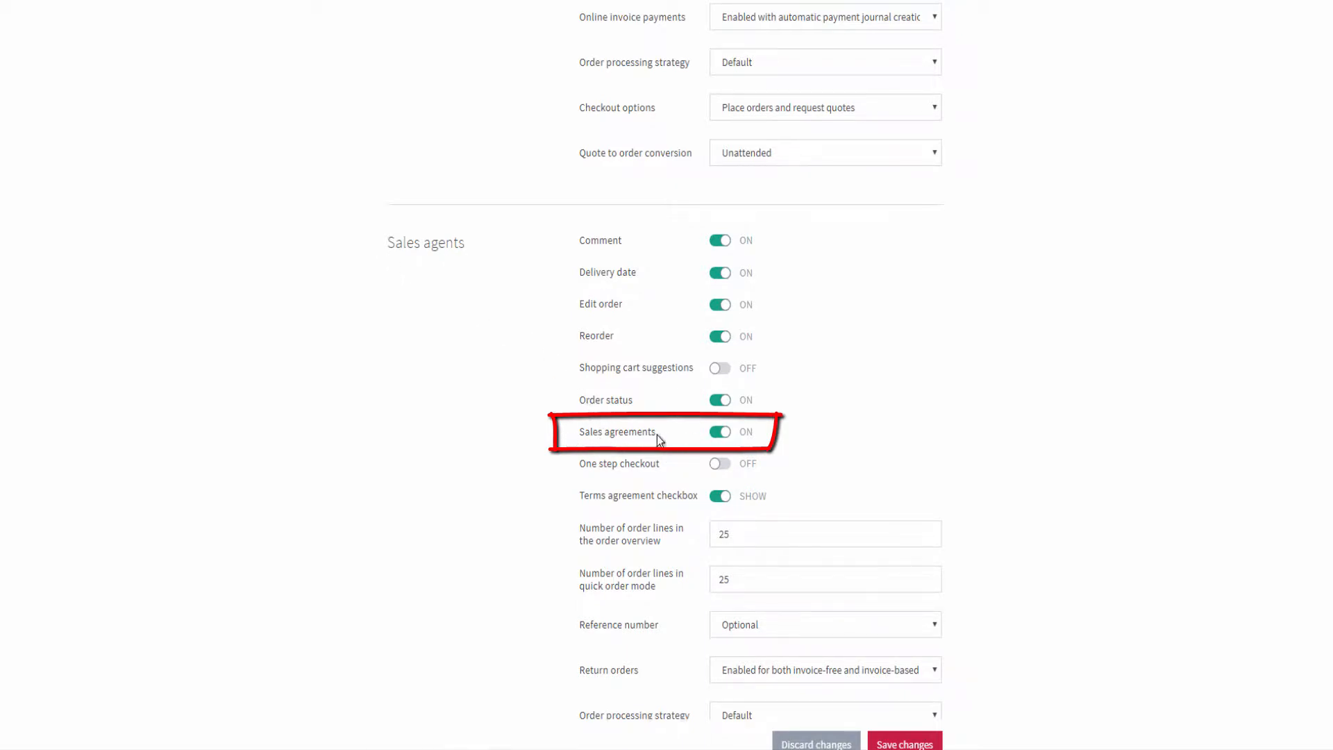
click(724, 435)
click(722, 436)
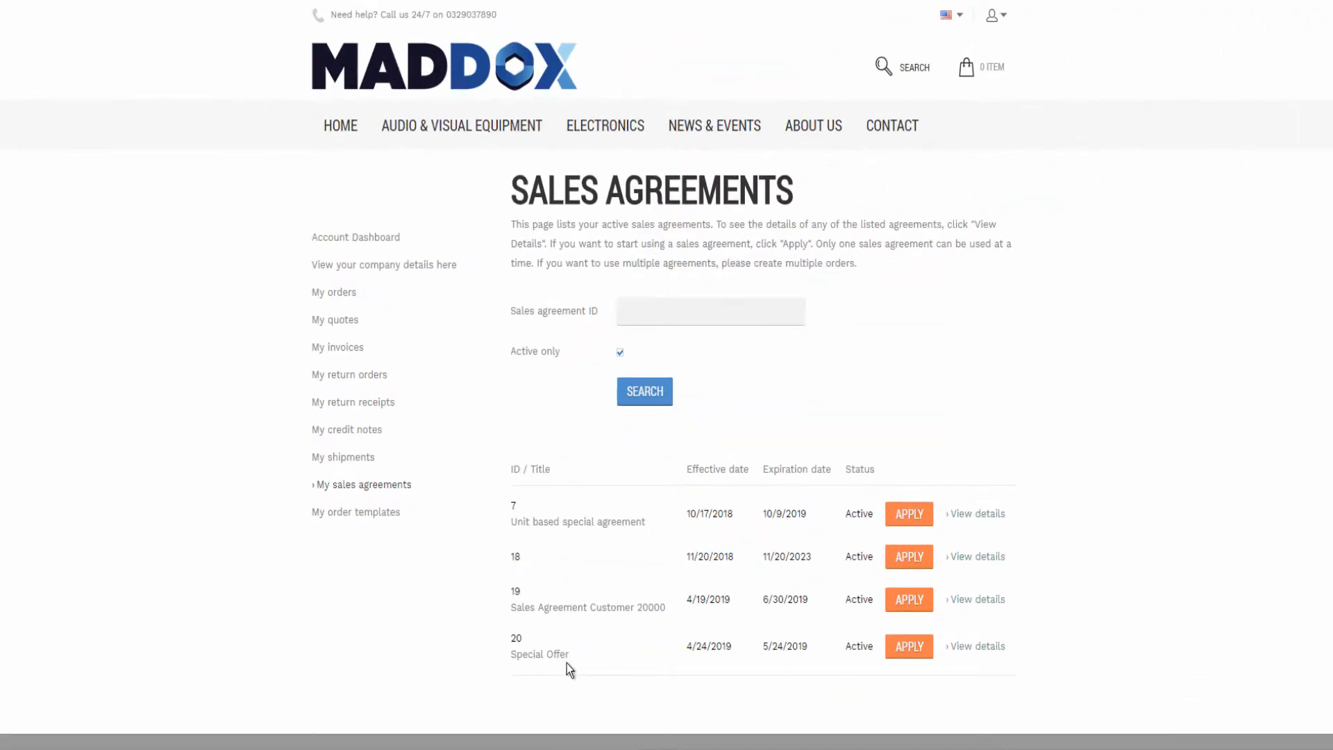
Open the Special Offer agreement and expand the HP Compaq LA2205wg and HP ProBook 4540s terms.
click(960, 649)
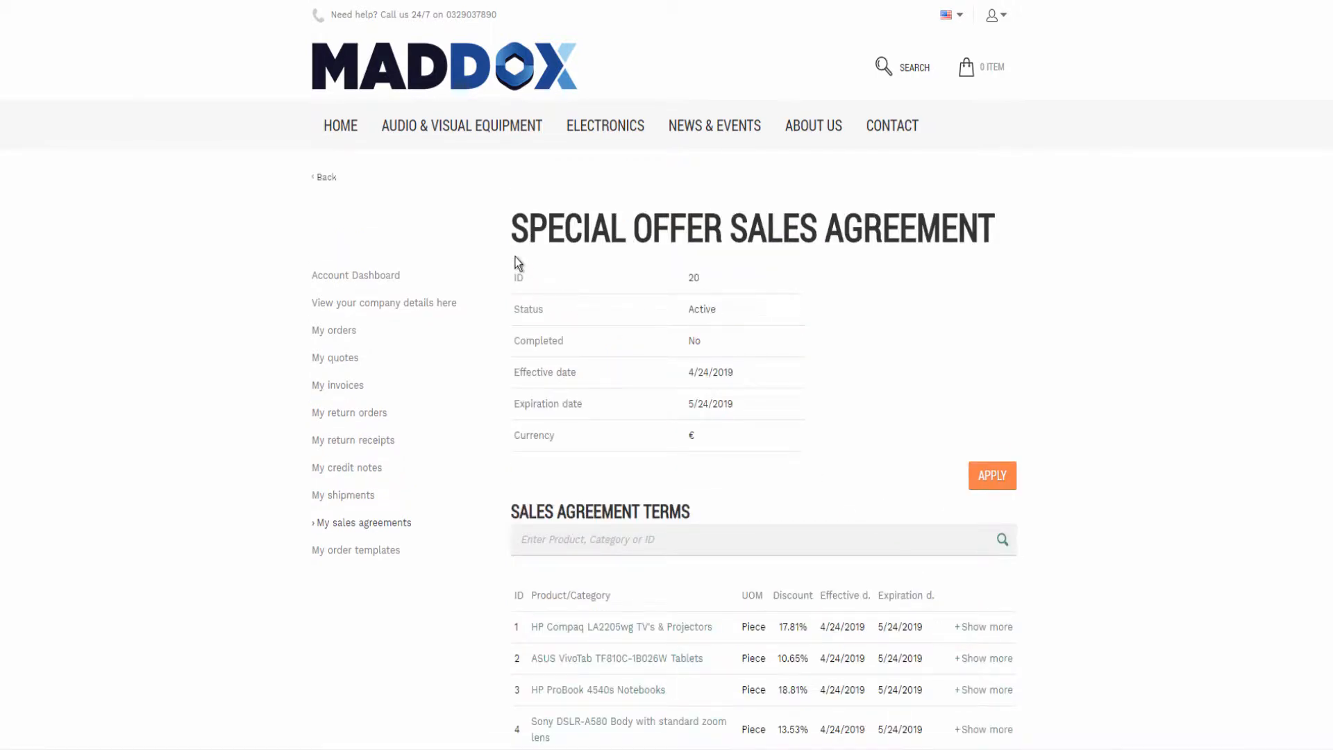
scroll(1113, 384, down, 2)
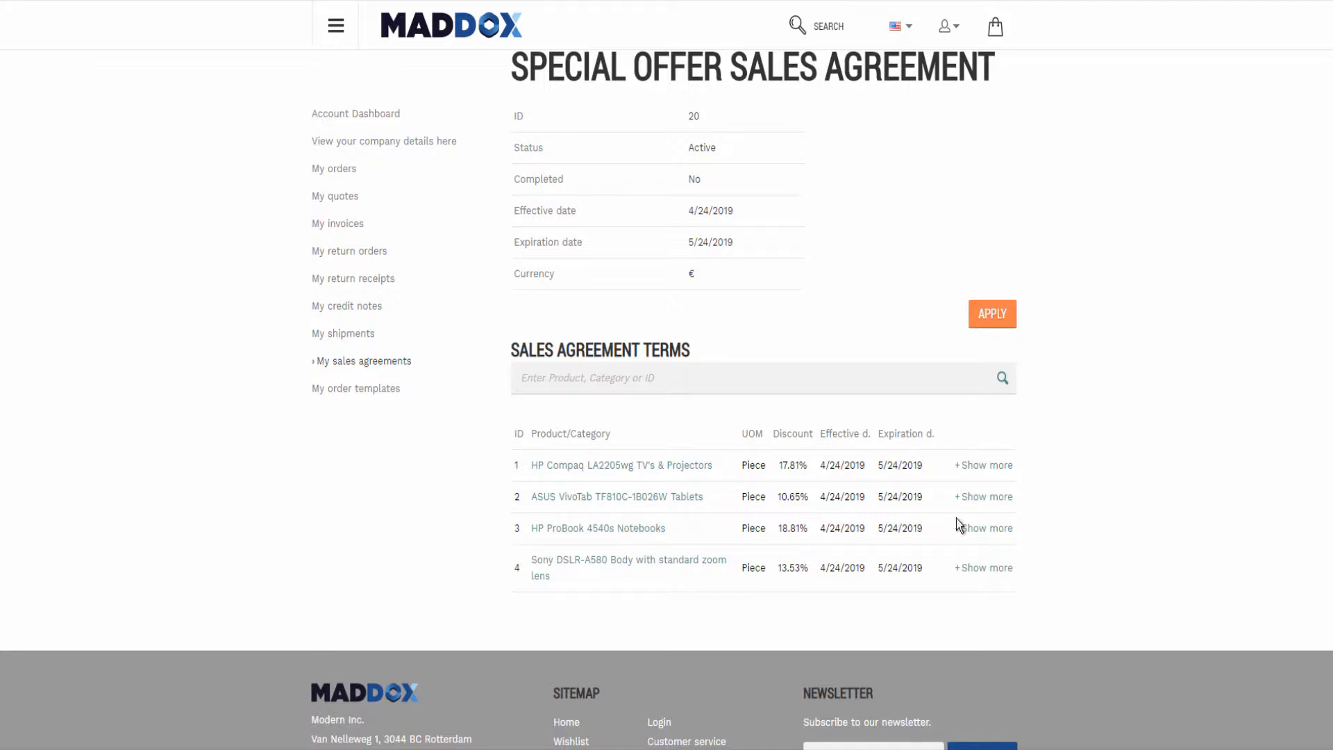
click(978, 466)
scroll(610, 486, down, 3)
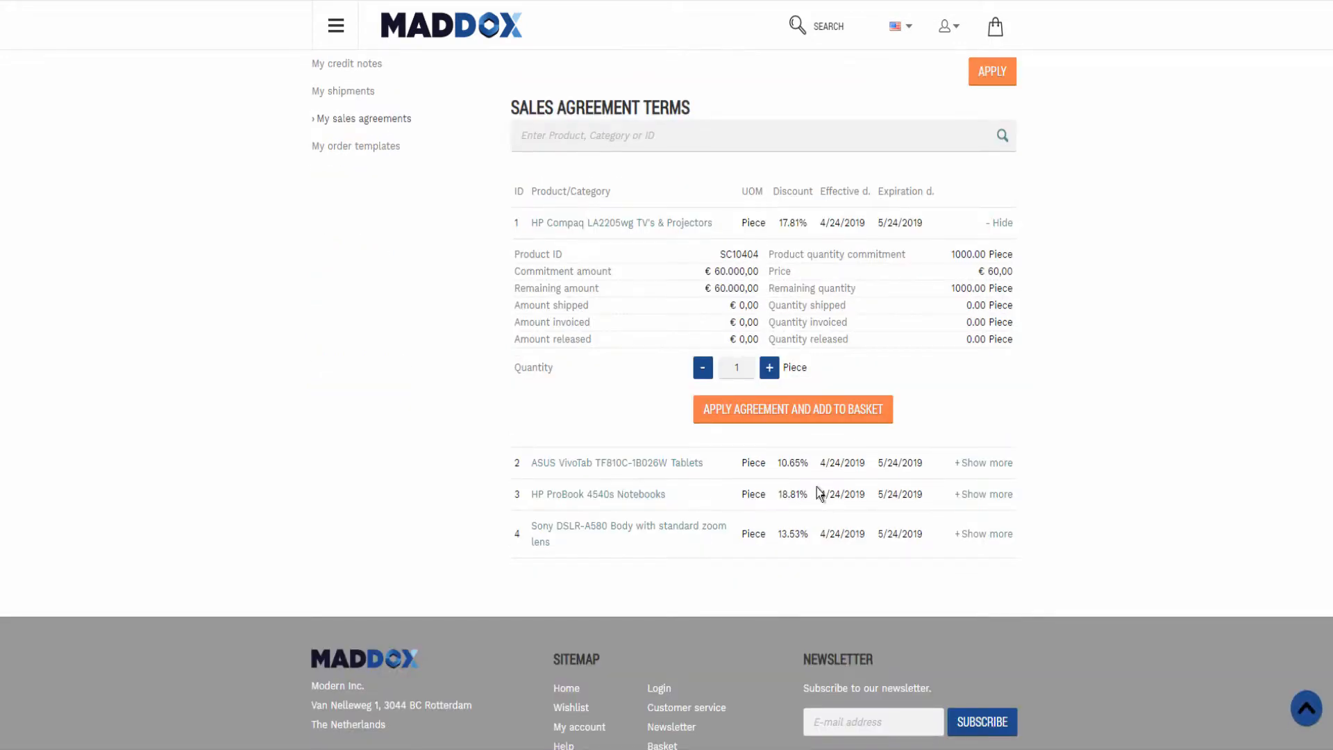
click(983, 493)
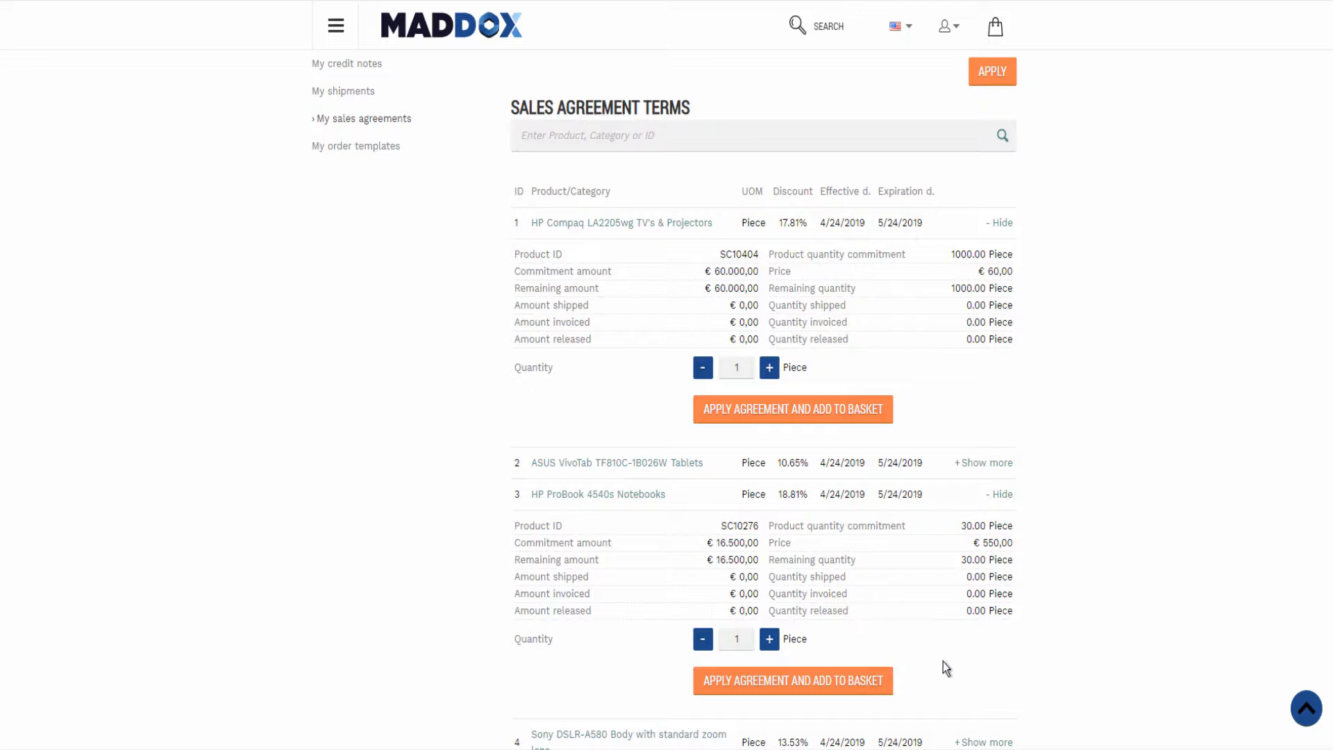
Apply the agreement and add 10 HP Compaq LA2205wg and 15 HP ProBook 4540s pieces to the basket.
click(740, 368)
text(0)
click(746, 639)
text(5)
click(771, 417)
click(722, 684)
mouse_move(835, 231)
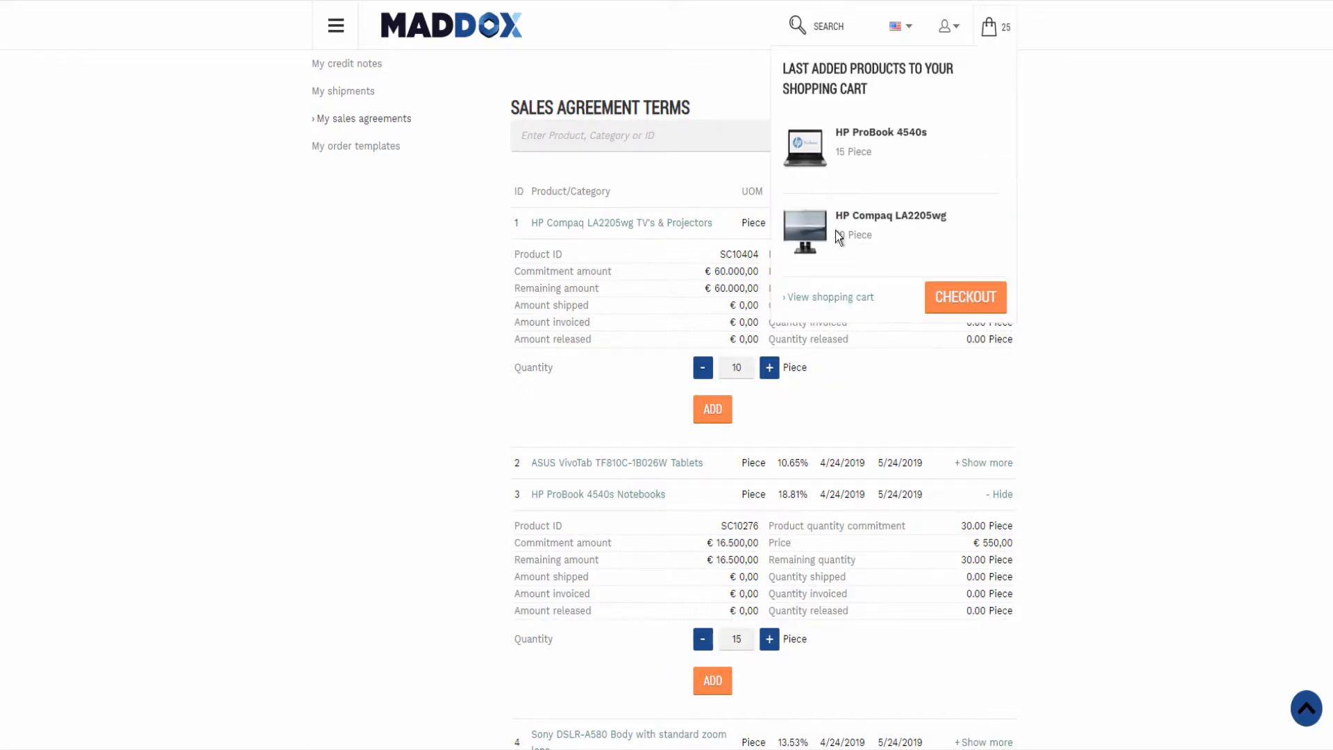
Open the shopping cart and inspect the agreement term options on the HP ProBook 4540s product page.
click(835, 296)
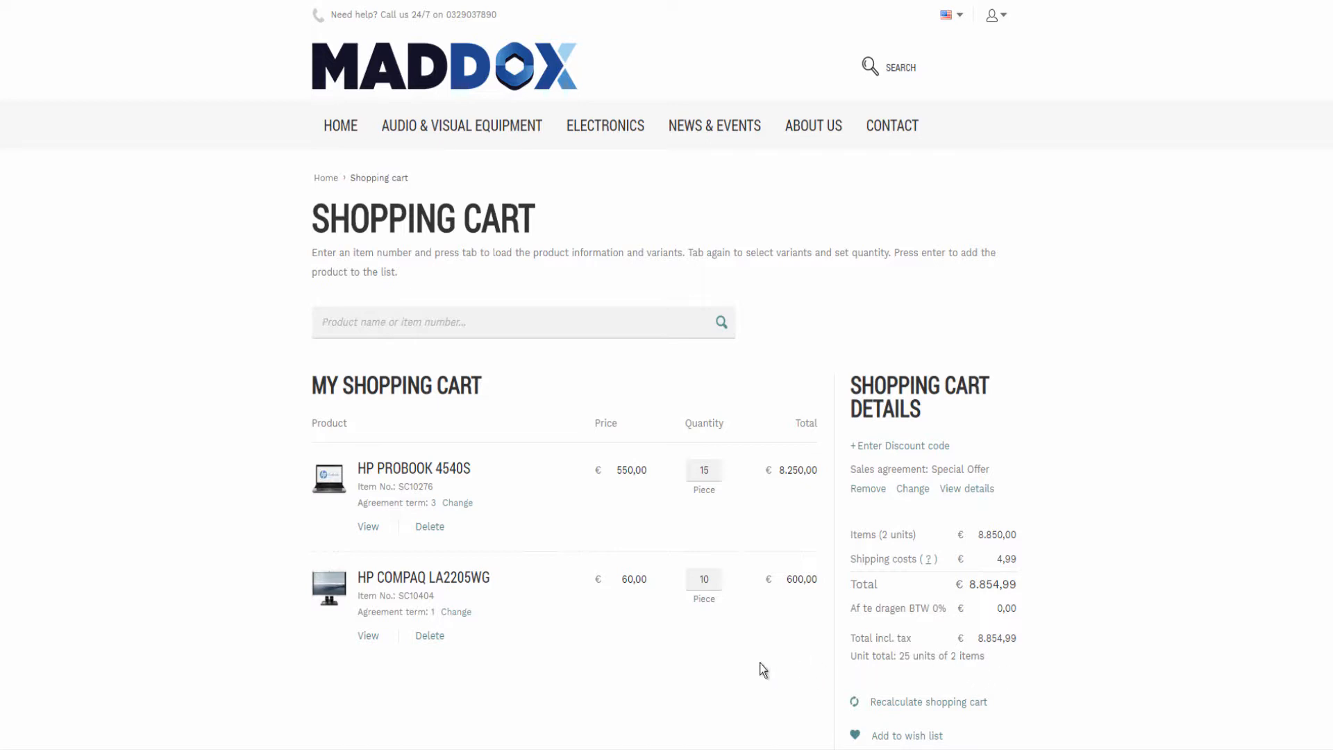
click(450, 469)
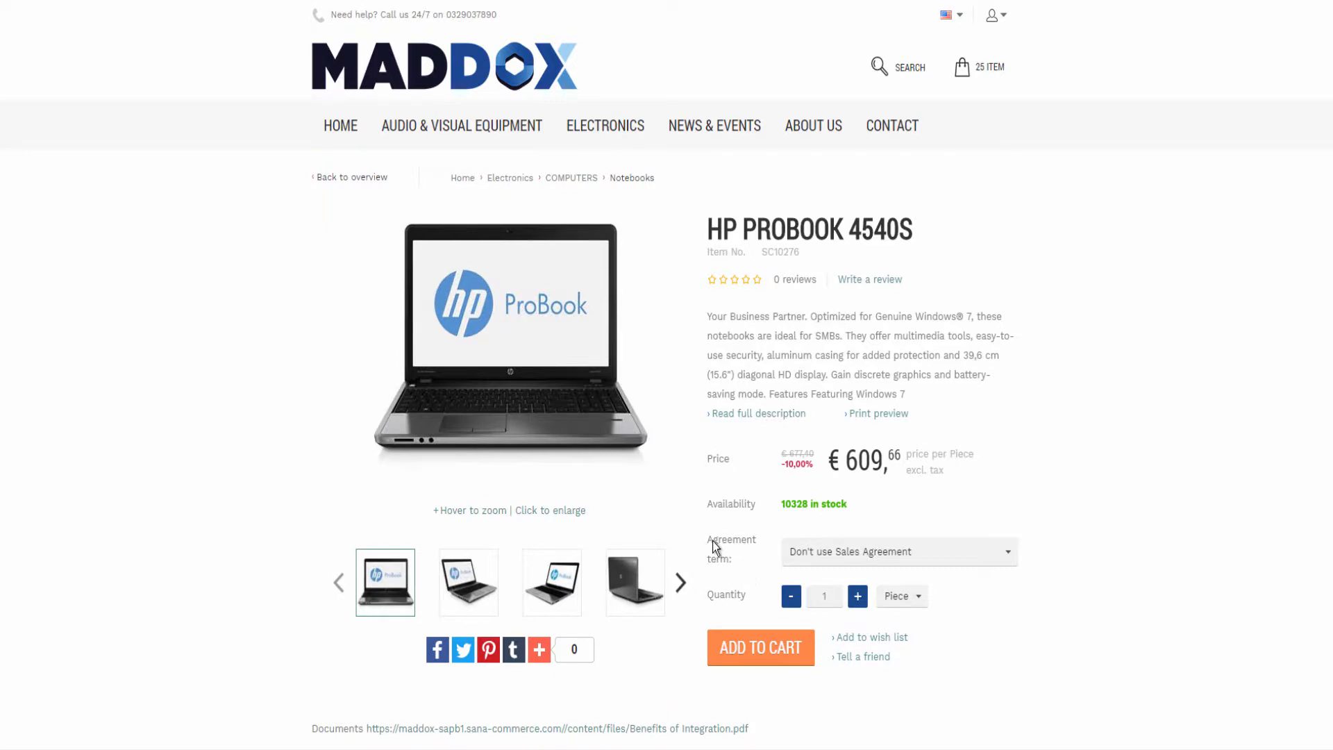
click(1009, 556)
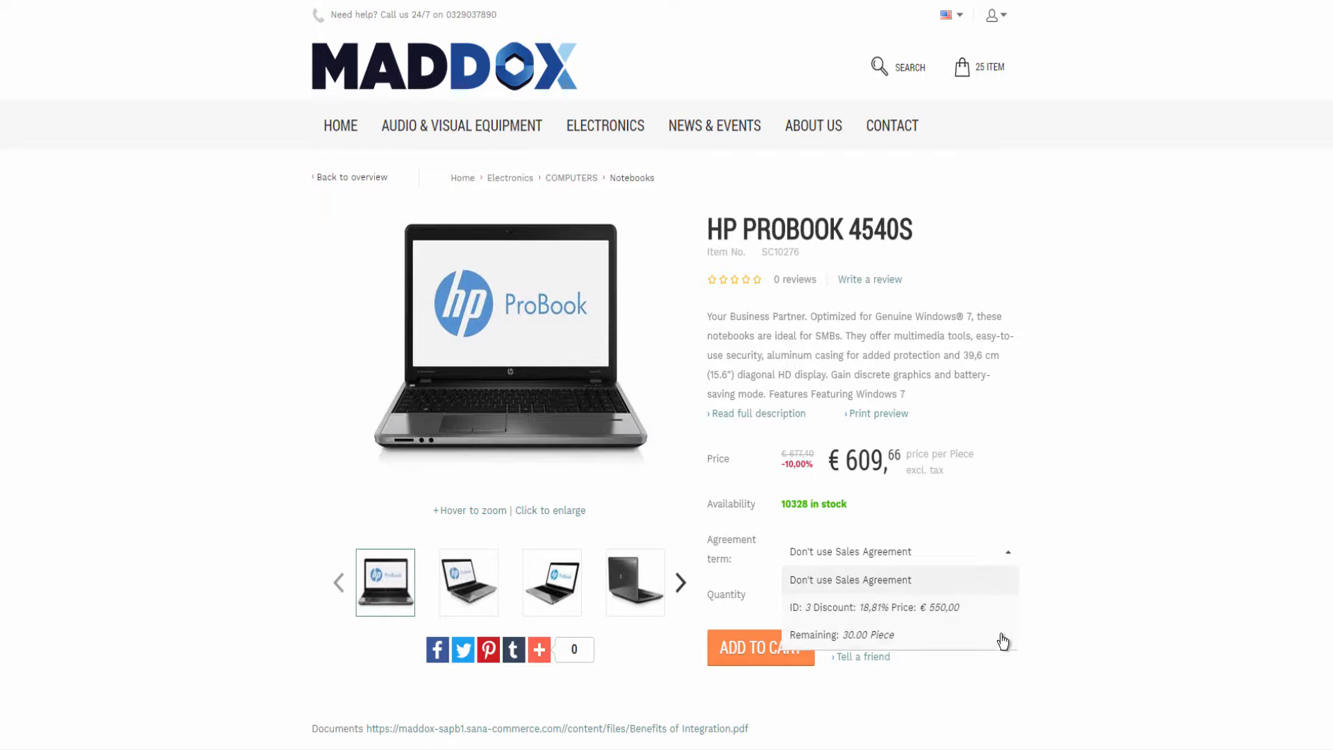
key(Escape)
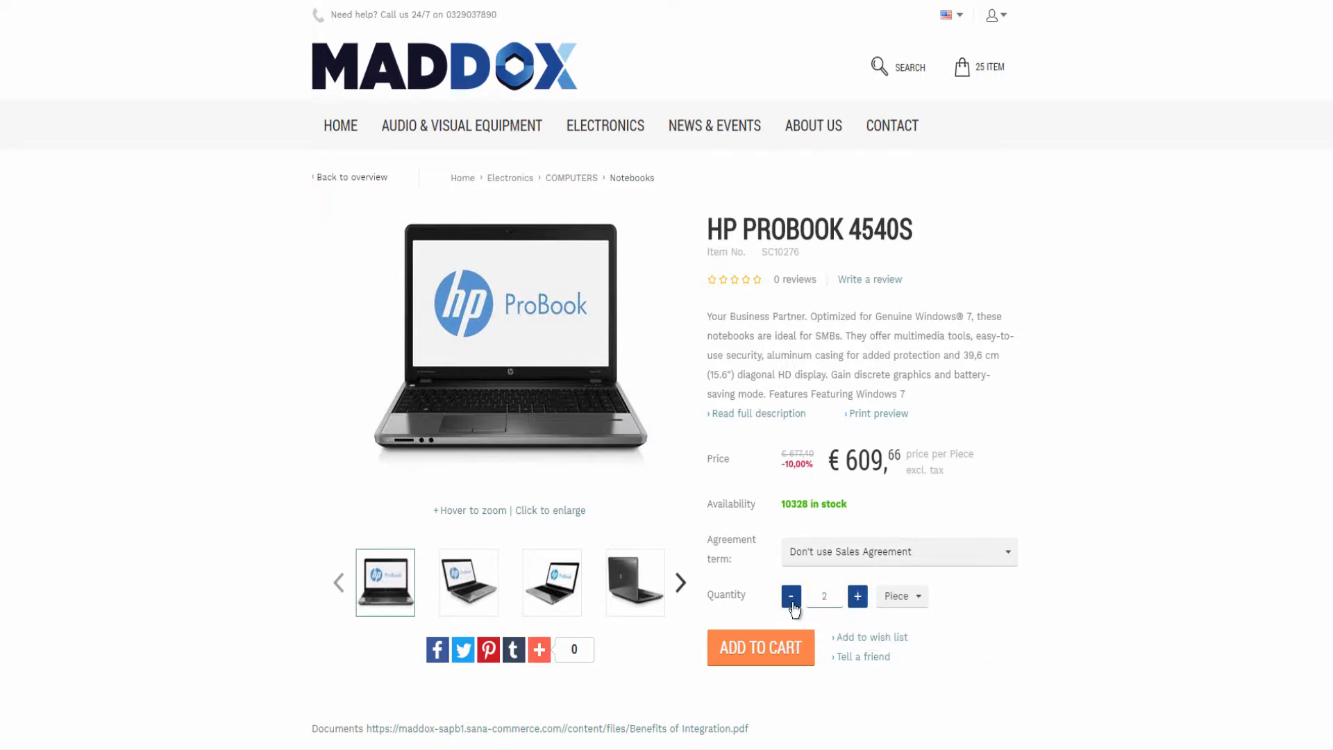
click(840, 605)
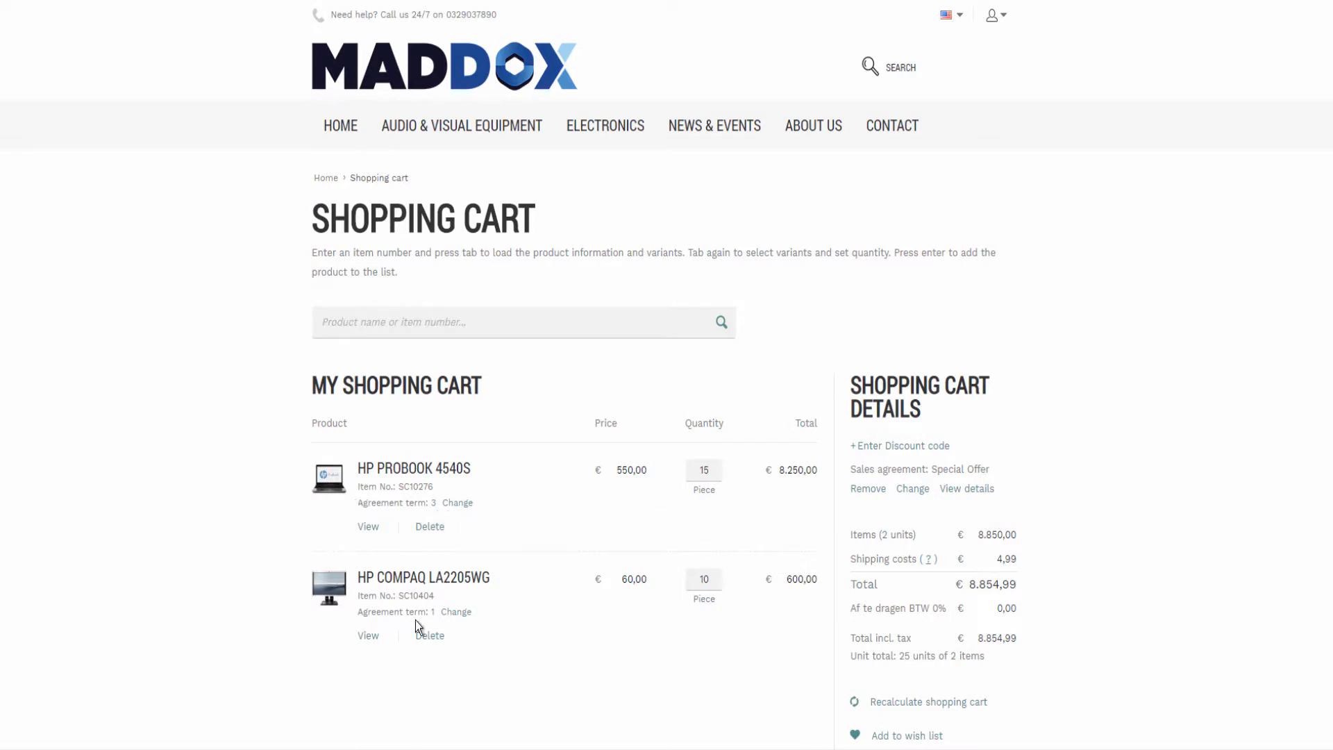
Quick-add item SC10316 to the cart with a quantity of 2.
click(370, 326)
text(SC10316)
key(Tab)
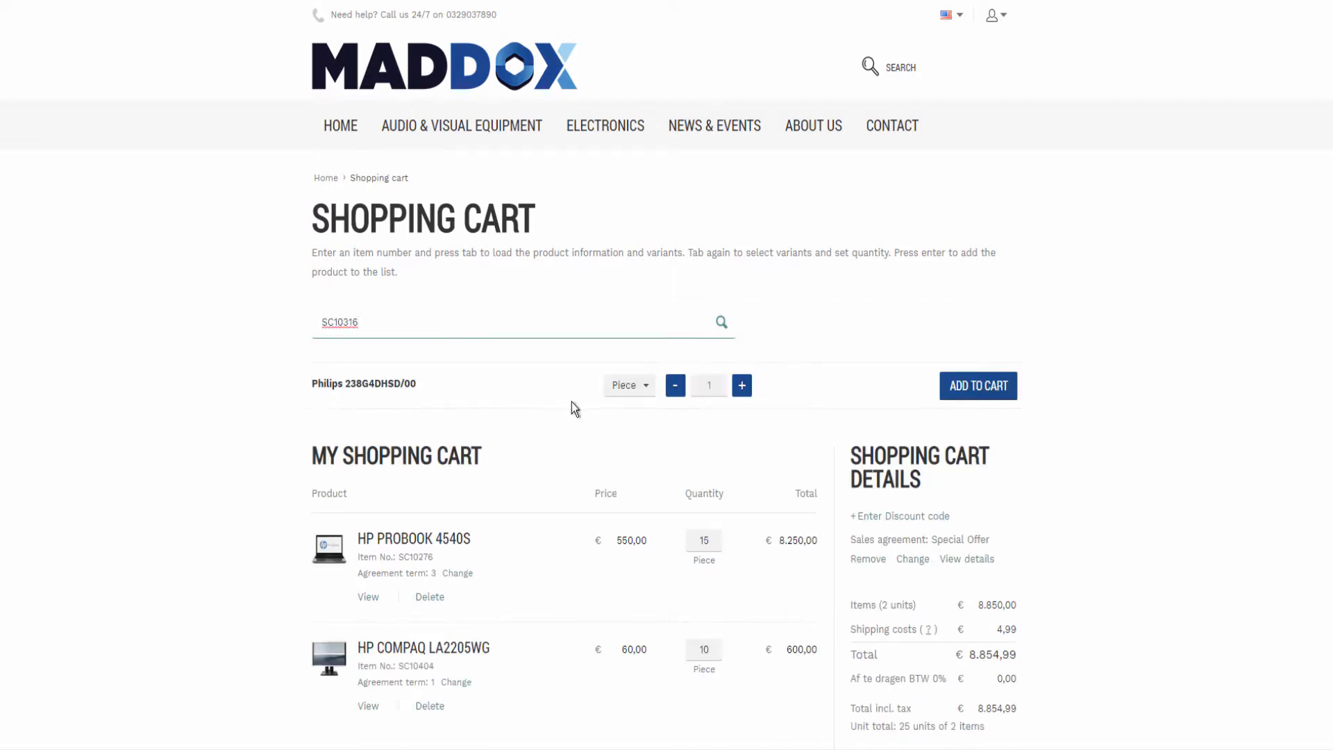
click(741, 386)
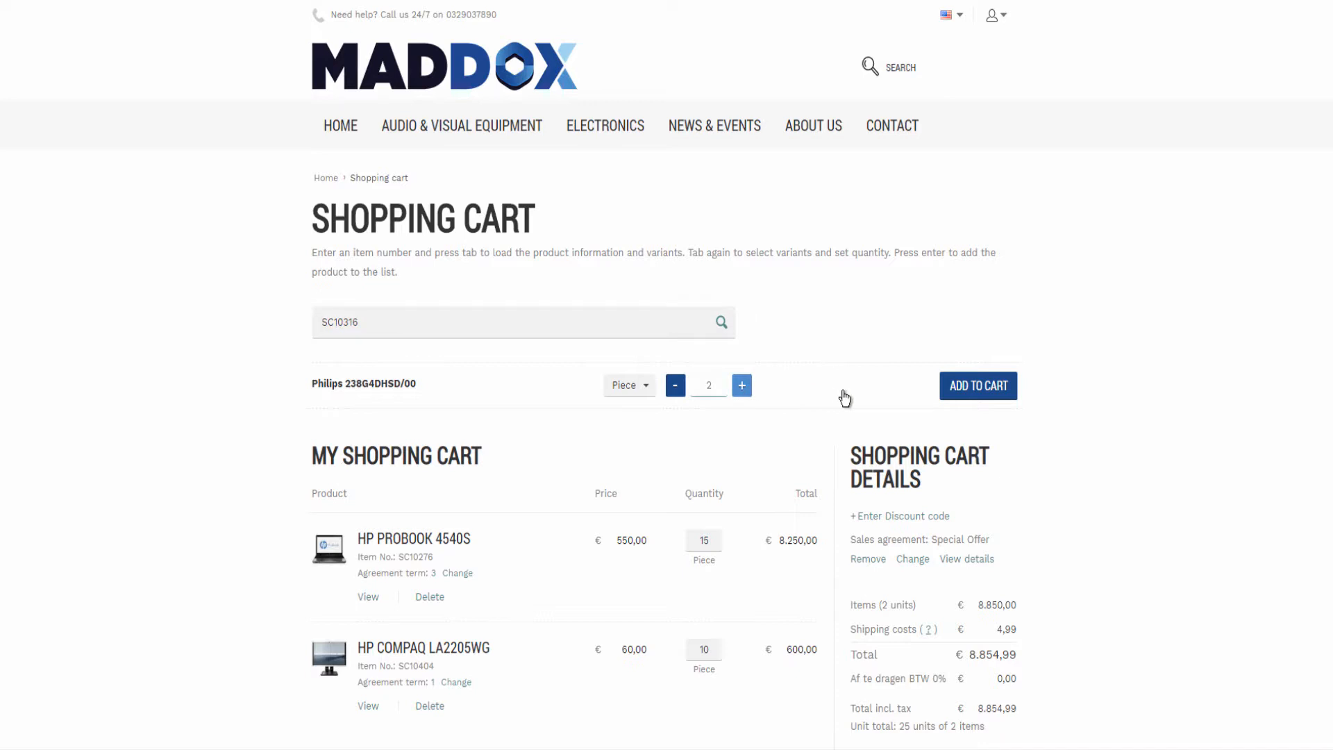
click(975, 388)
Recalculate the shopping cart.
scroll(773, 509, down, 3)
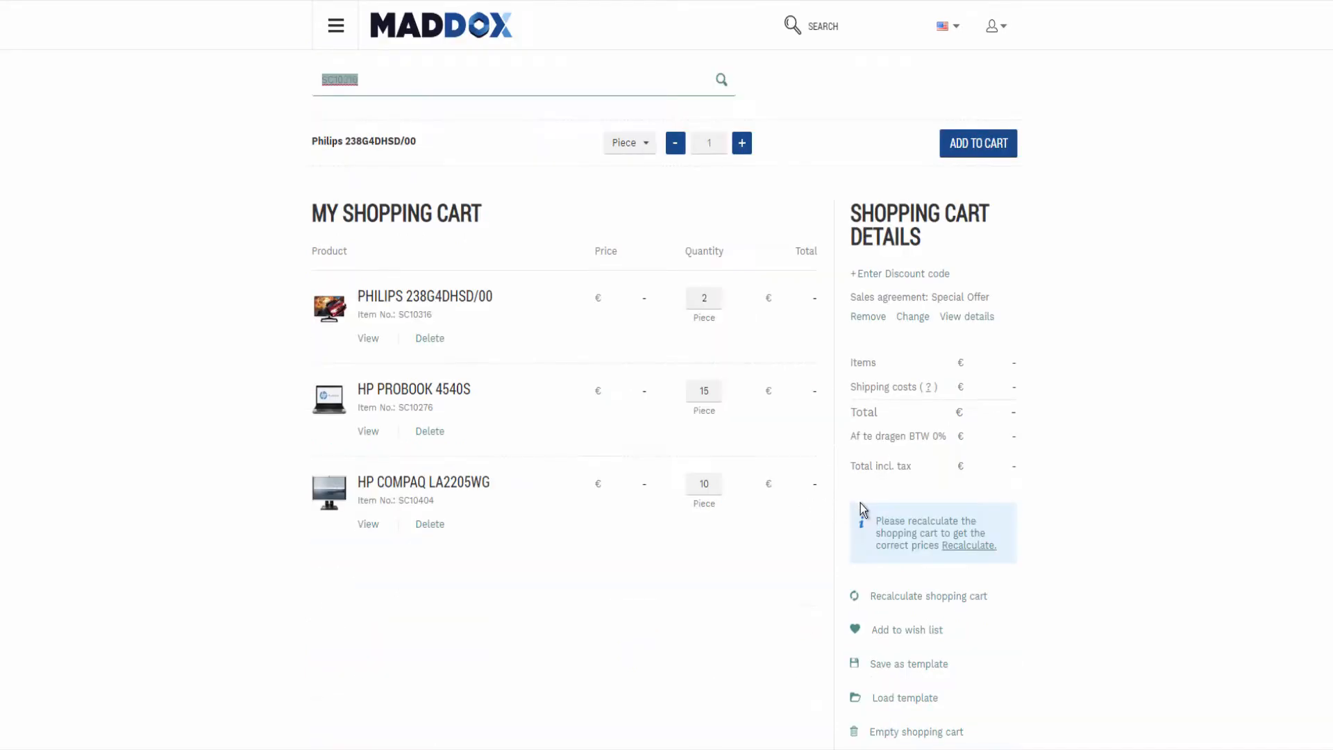
click(923, 597)
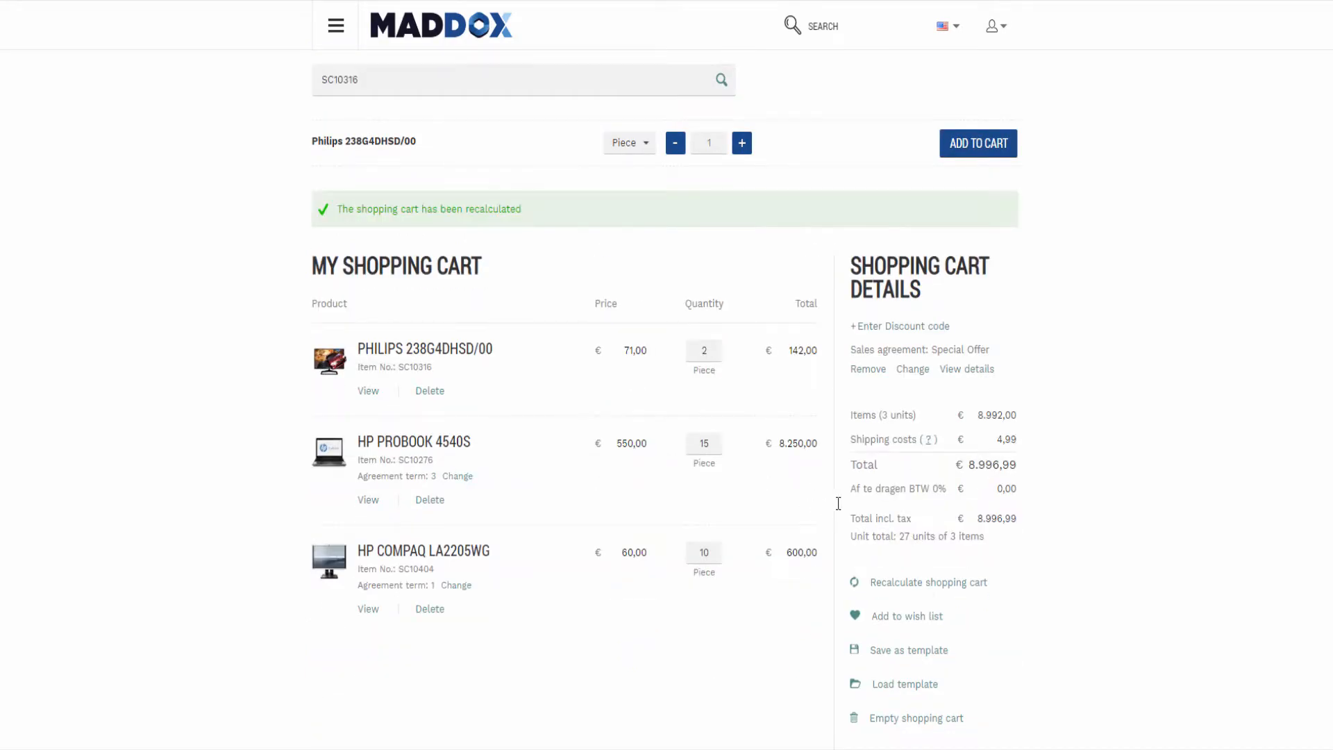
scroll(535, 437, up, 1)
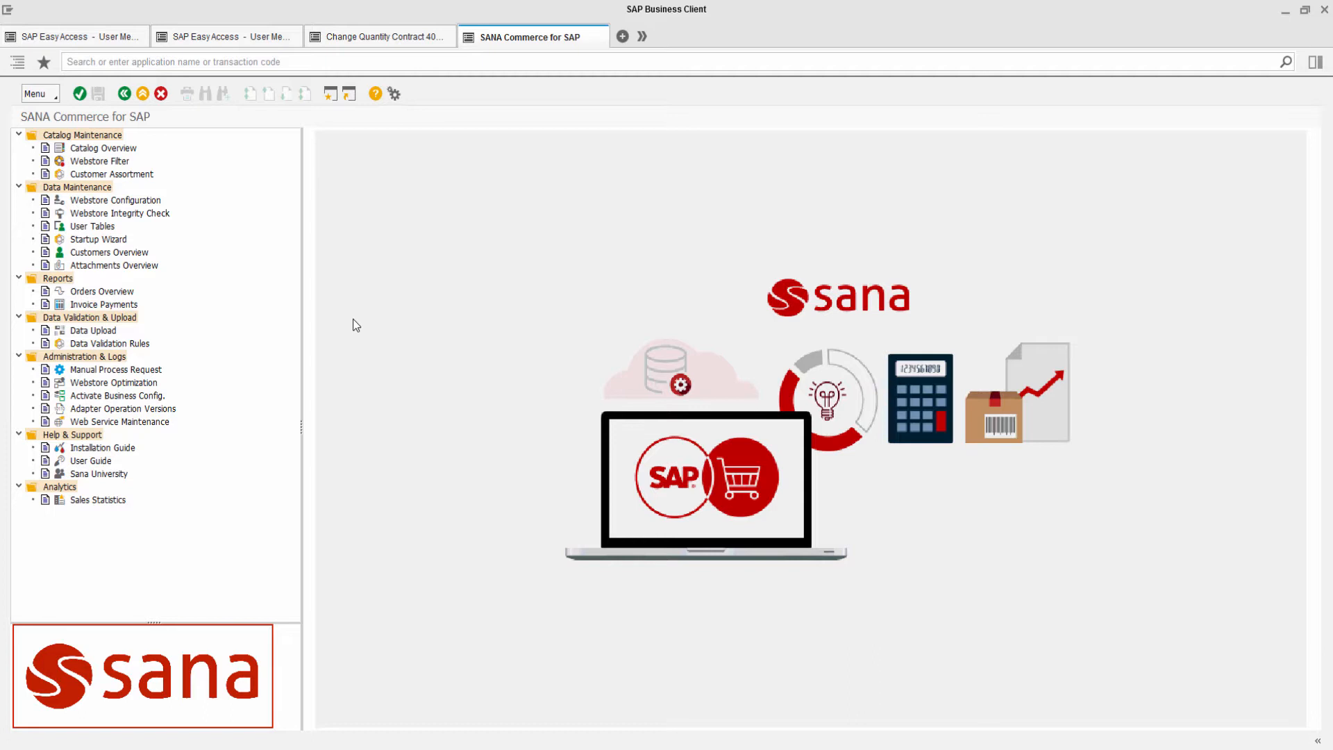
Open the Webstore Configuration for webstore SanaStore in change mode.
click(135, 202)
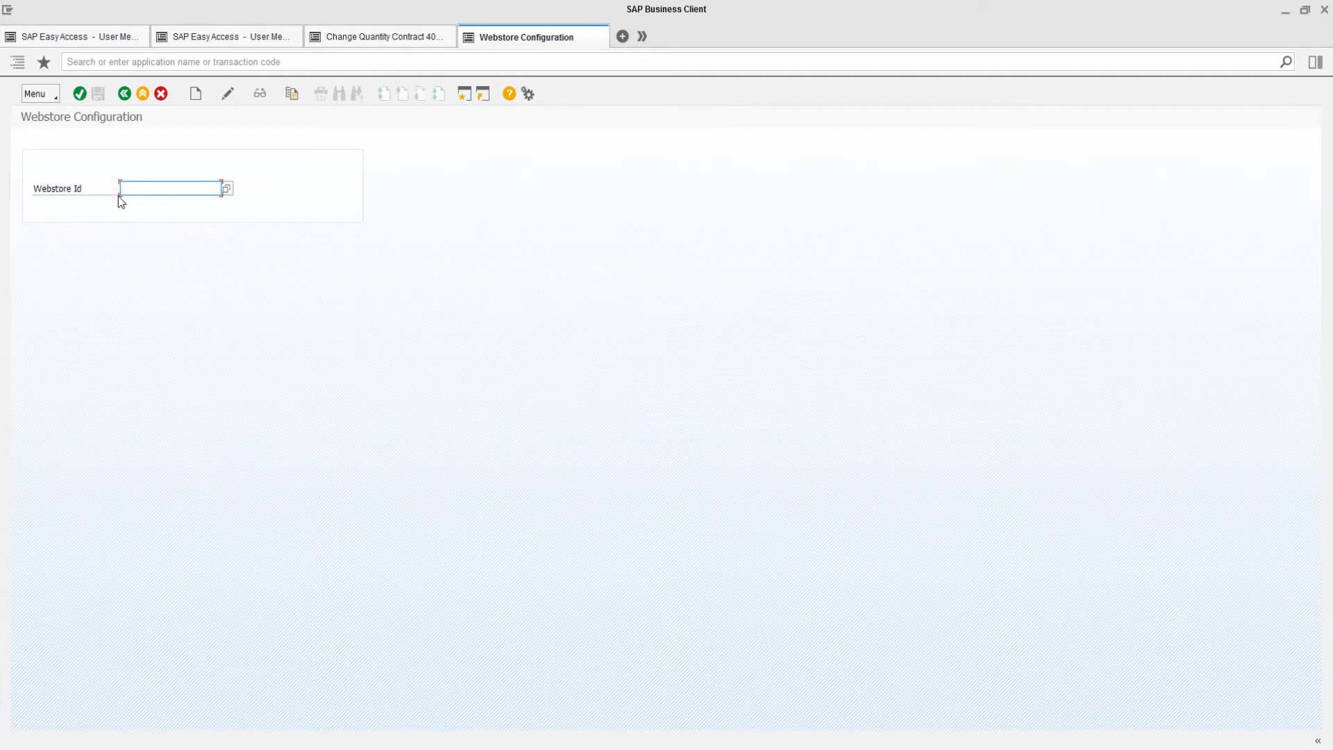
click(227, 189)
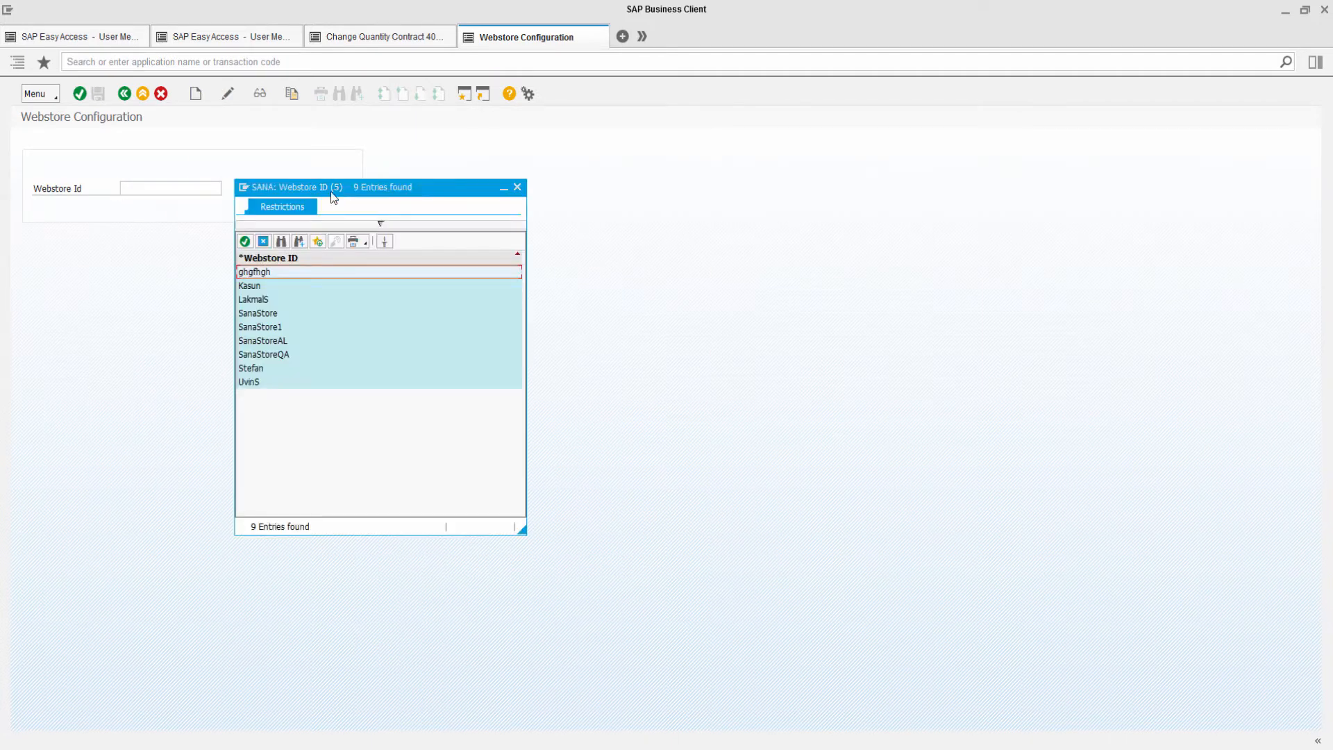
double_click(259, 316)
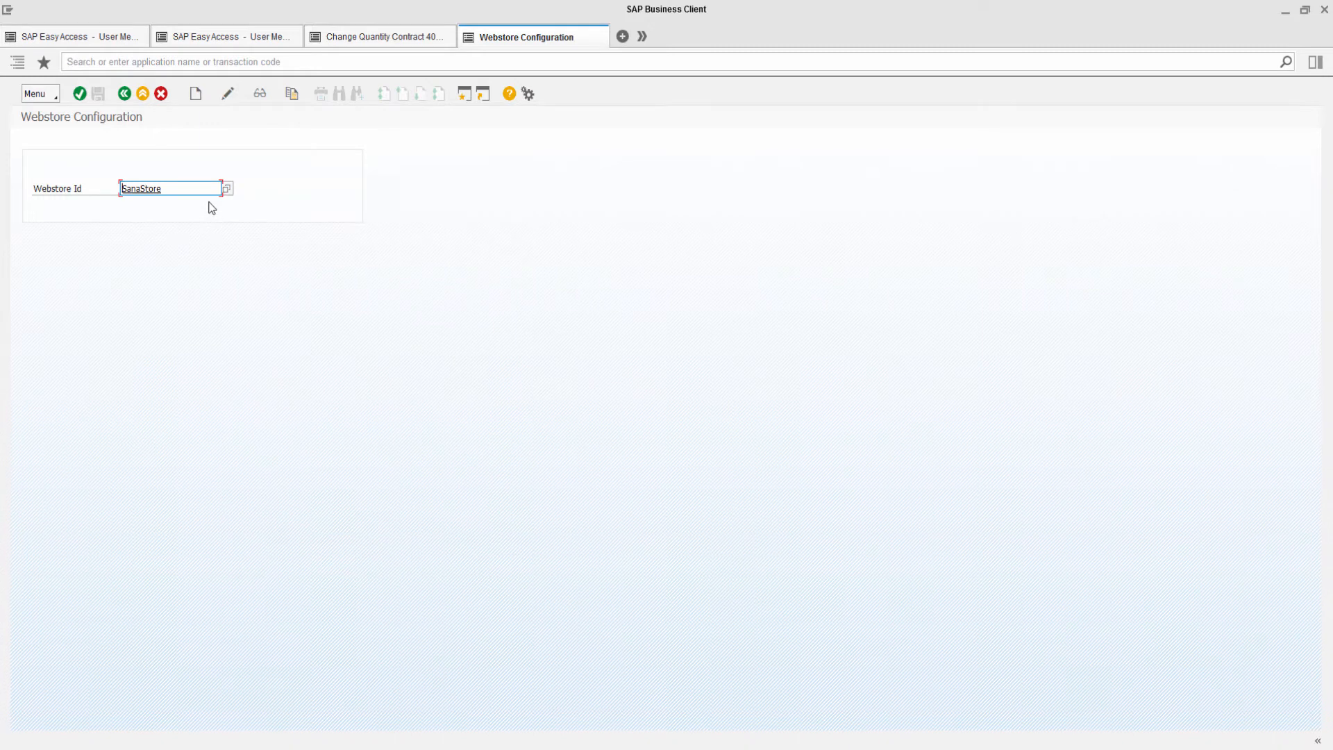
click(228, 94)
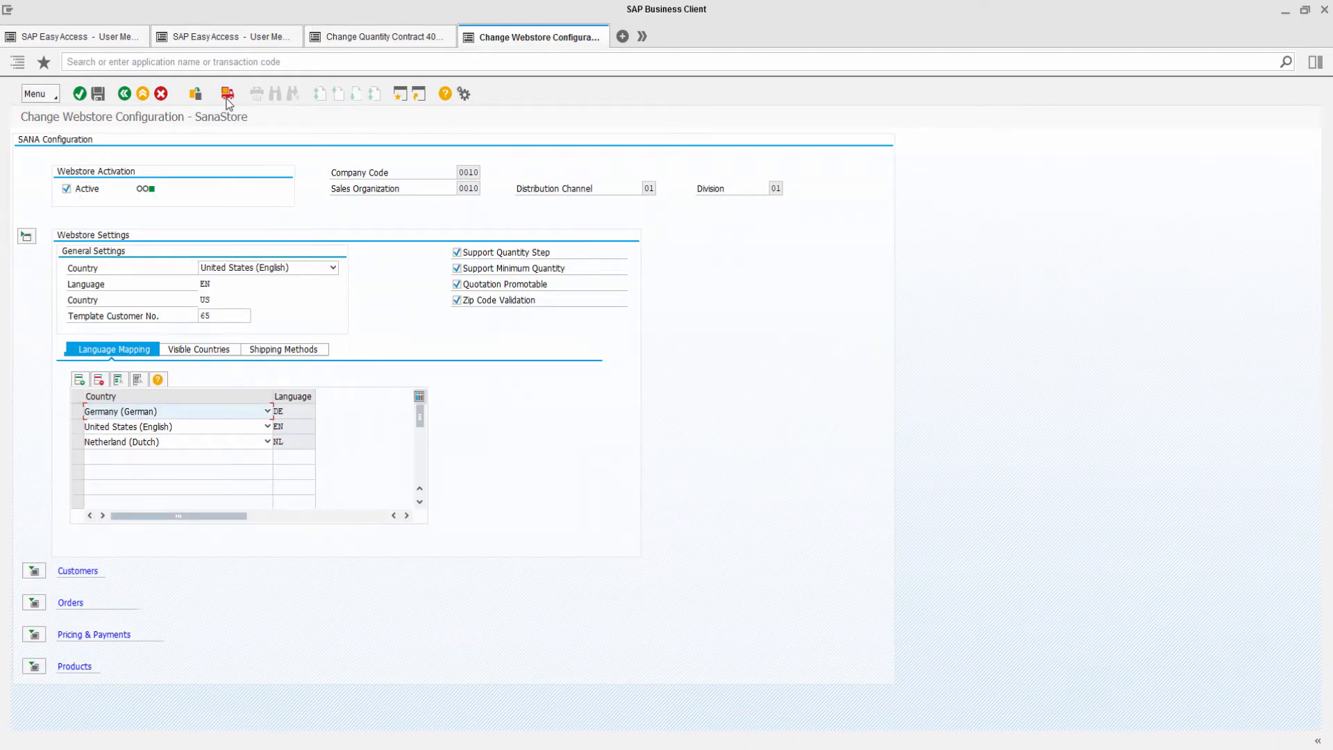
Examine the Contract Line Discount condition class mapping under Pricing & Payments' pricing calculation.
click(34, 635)
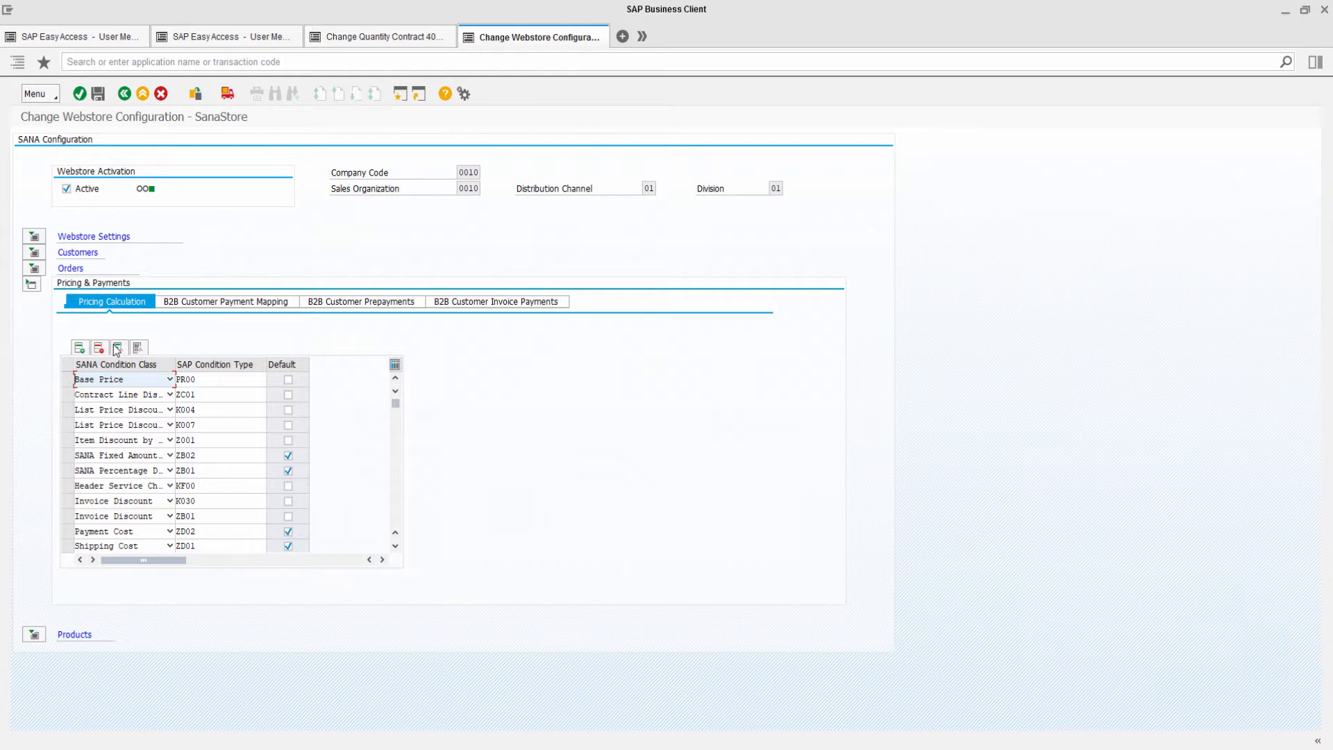
click(170, 395)
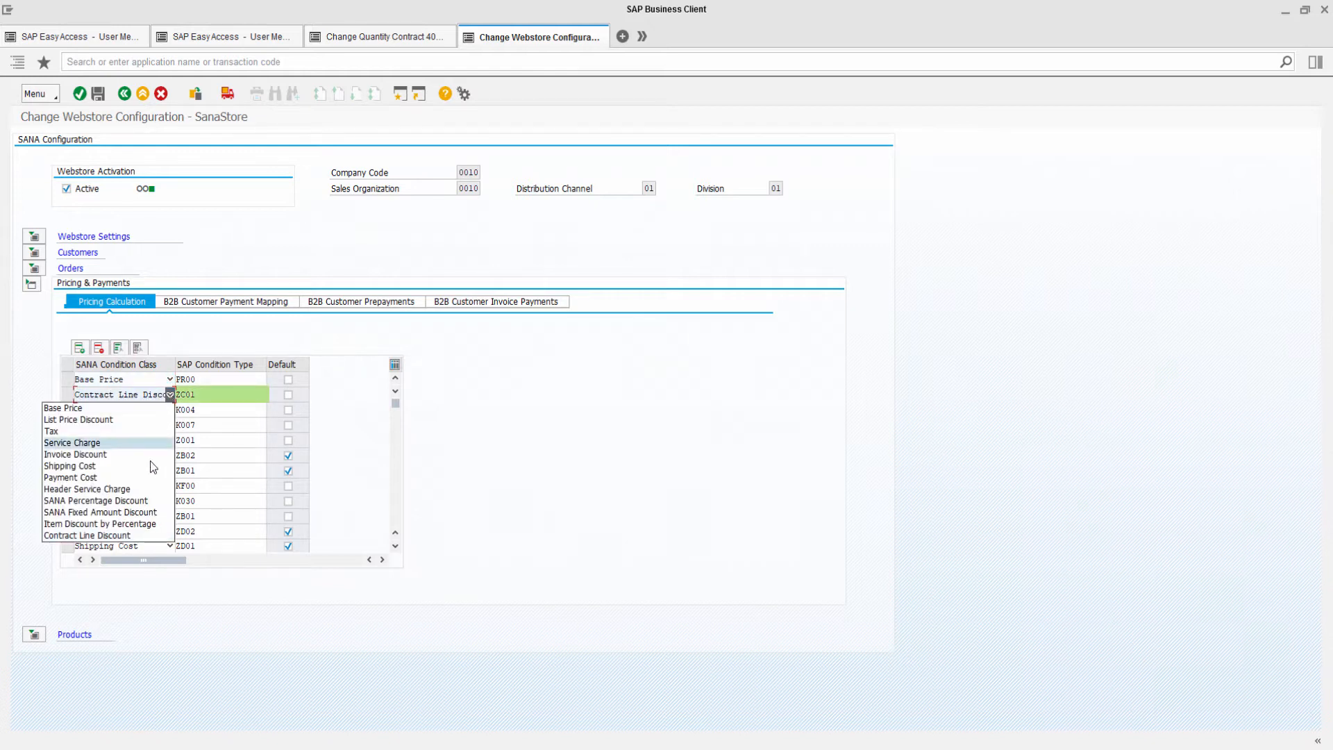
click(199, 398)
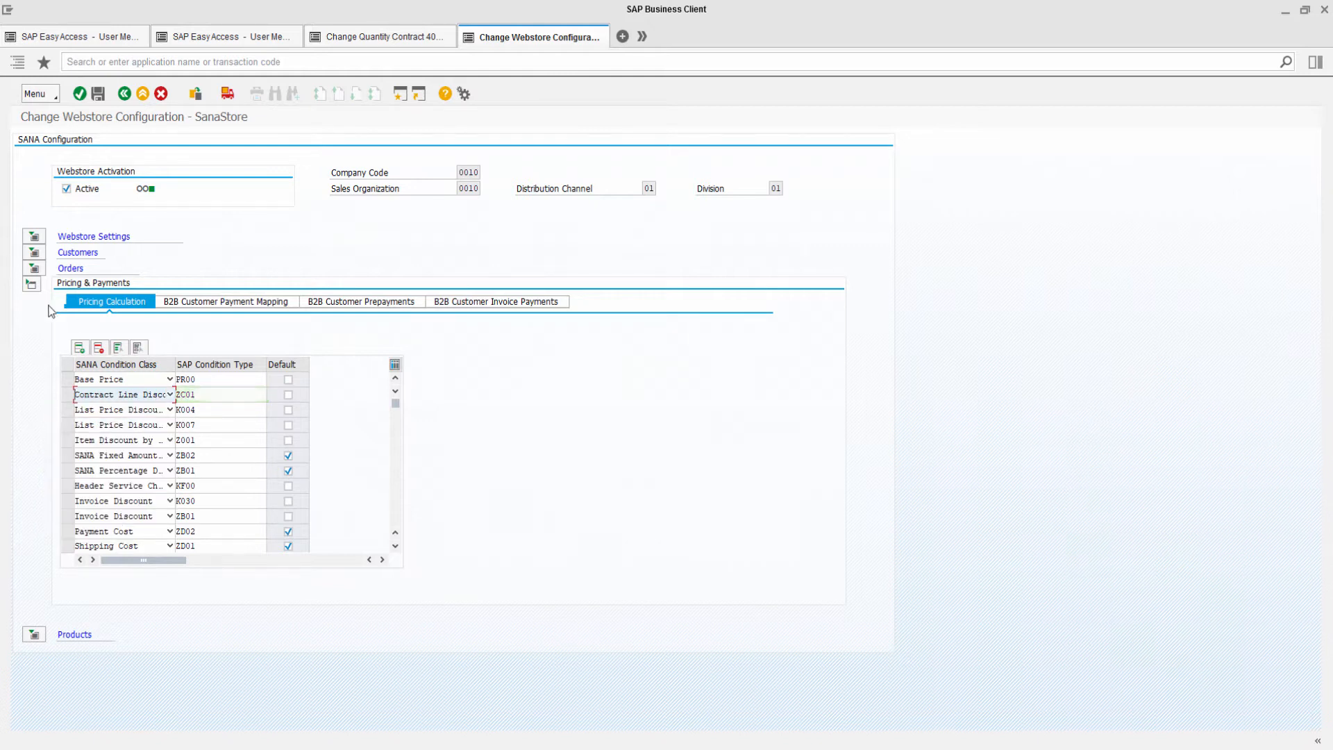
Examine the CONTRACT document type and its sales document type in the Orders section's supported order types.
click(32, 286)
click(34, 300)
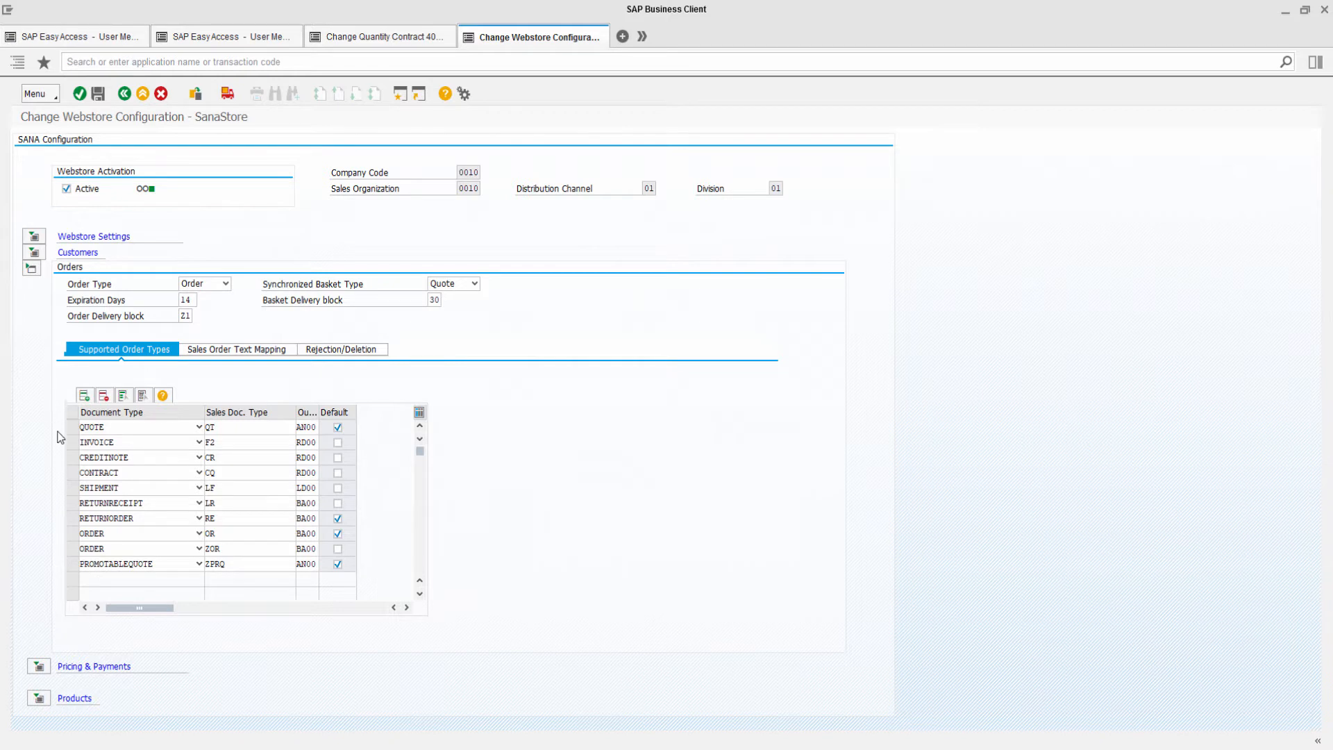
click(197, 472)
click(186, 497)
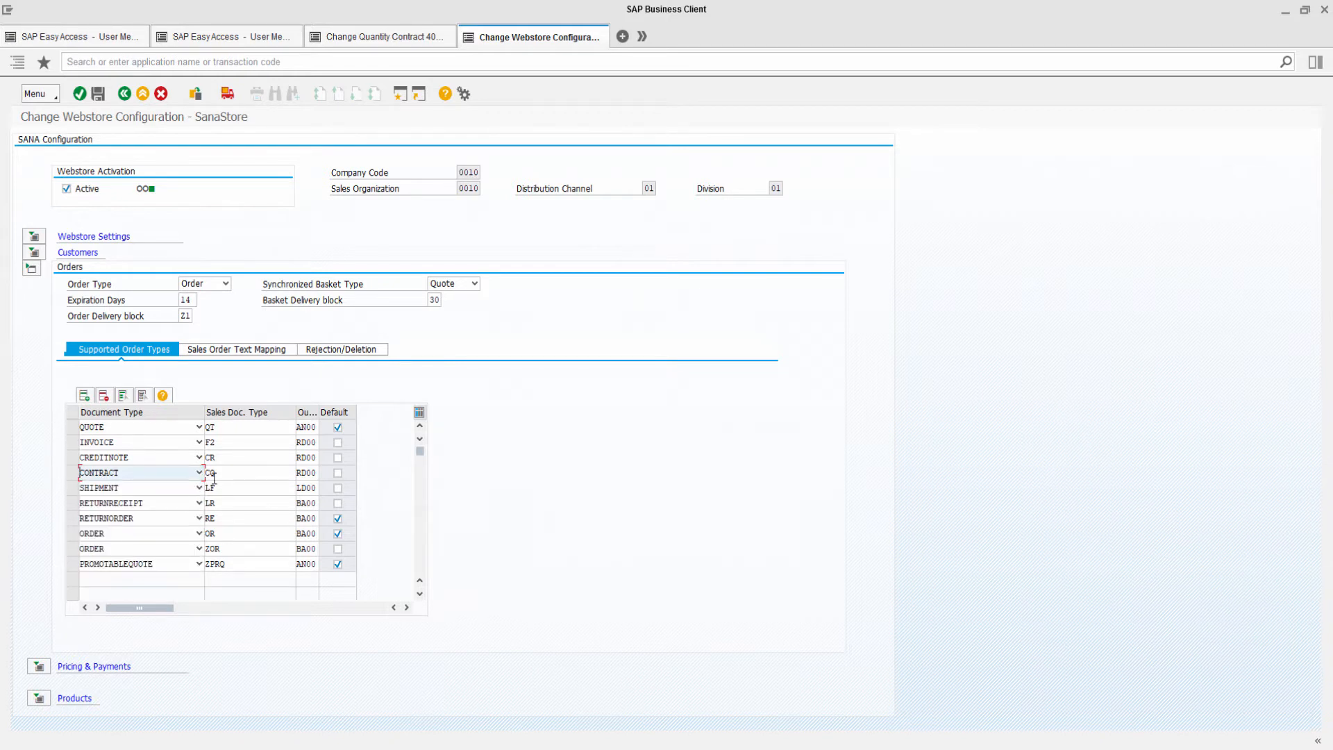
click(223, 474)
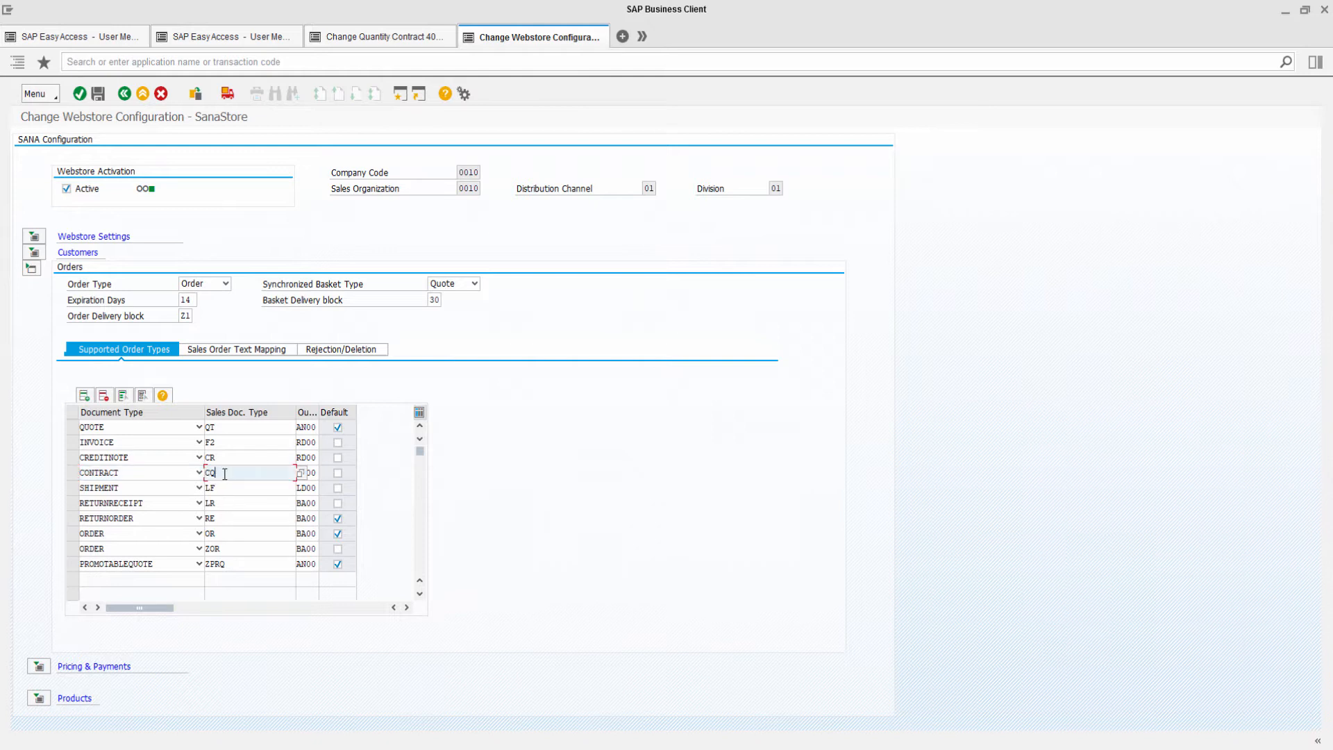
click(301, 473)
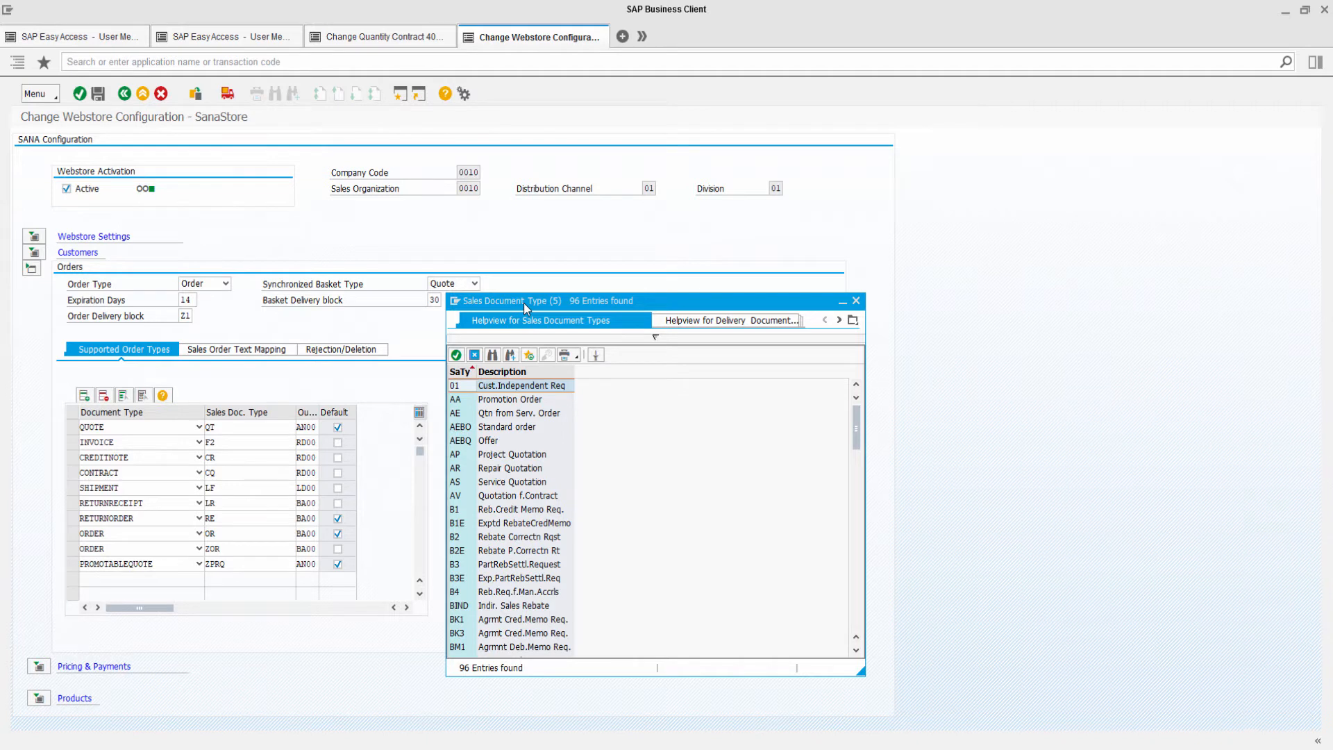
scroll(500, 486, down, 5)
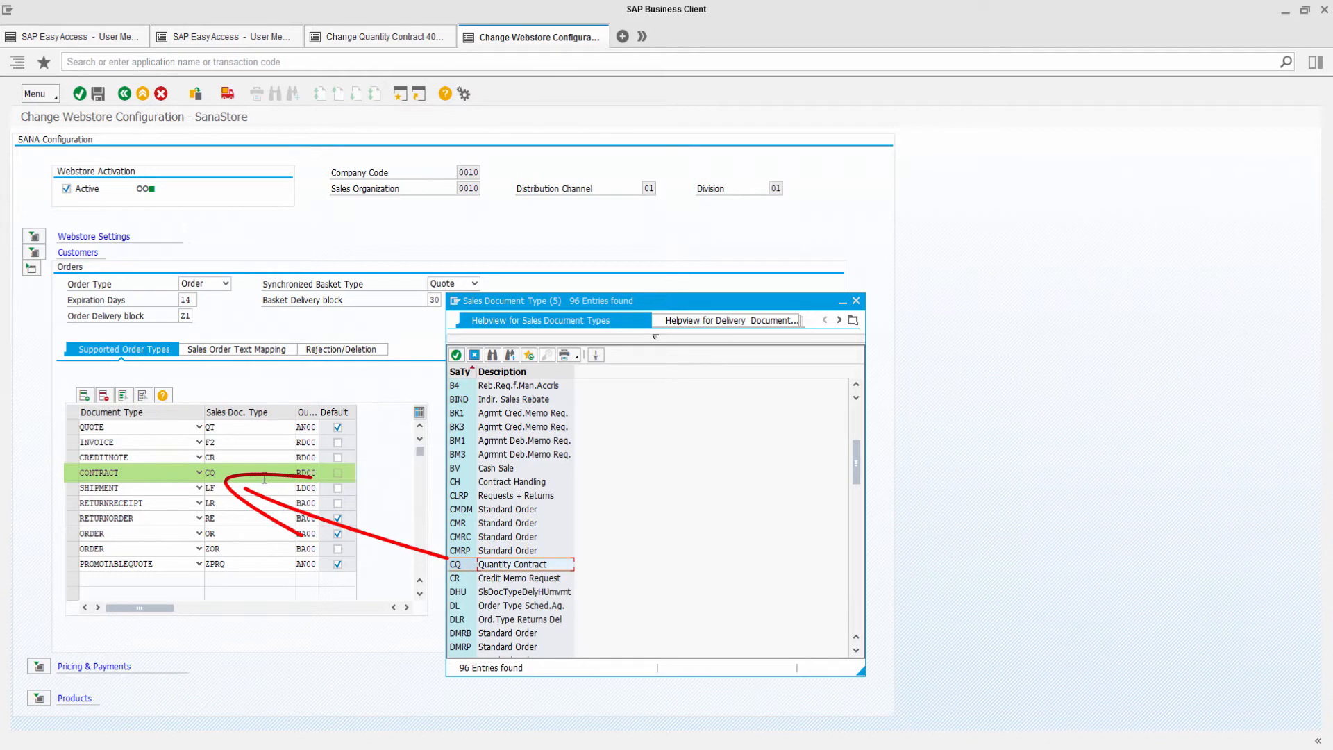
click(78, 474)
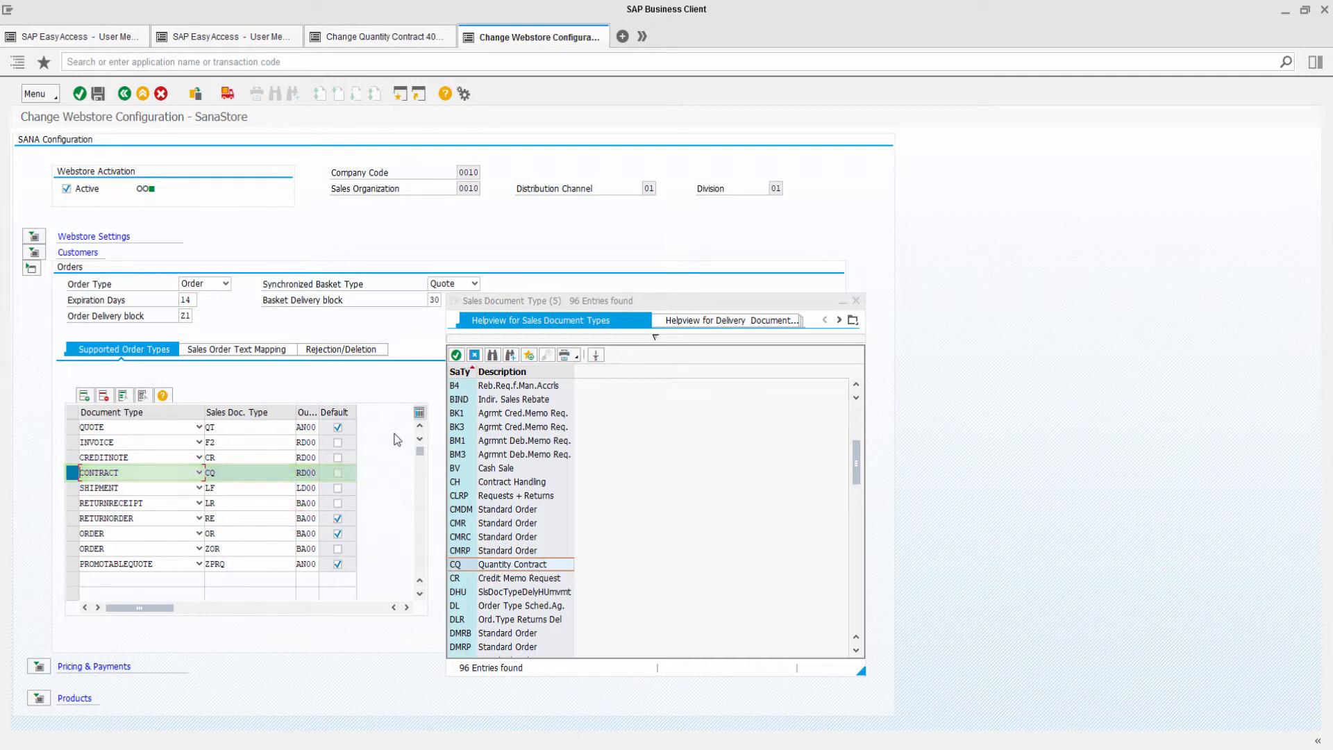
Start the Create Contract transaction in another session and choose contract type CQ Quantity Contract.
click(238, 39)
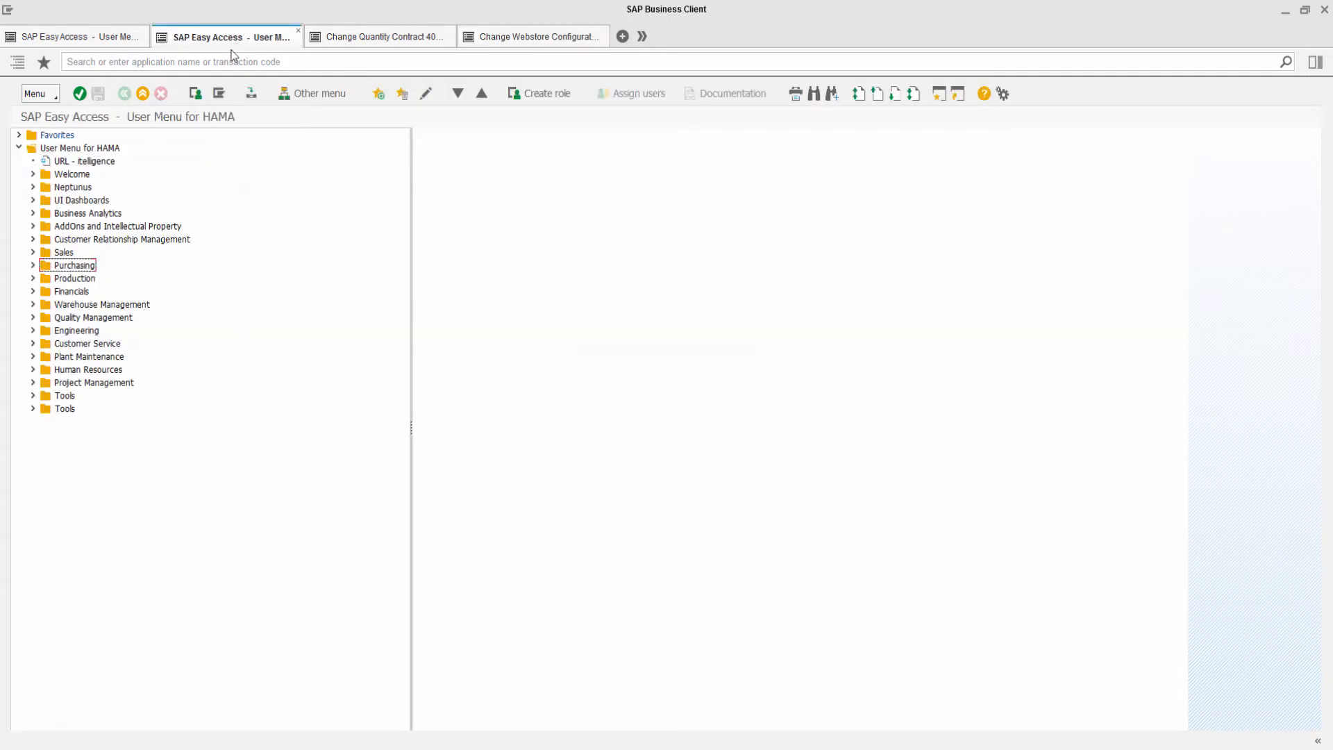
click(347, 95)
text(va4)
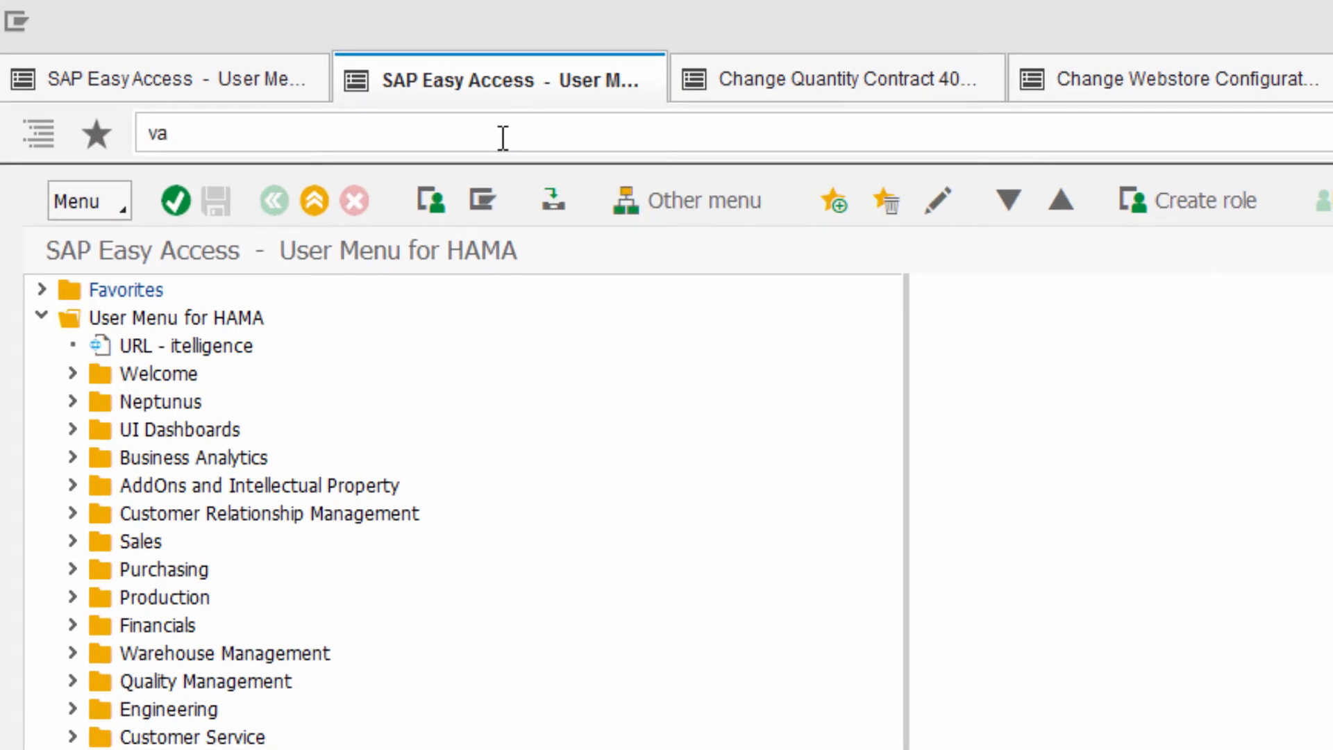
key(Return)
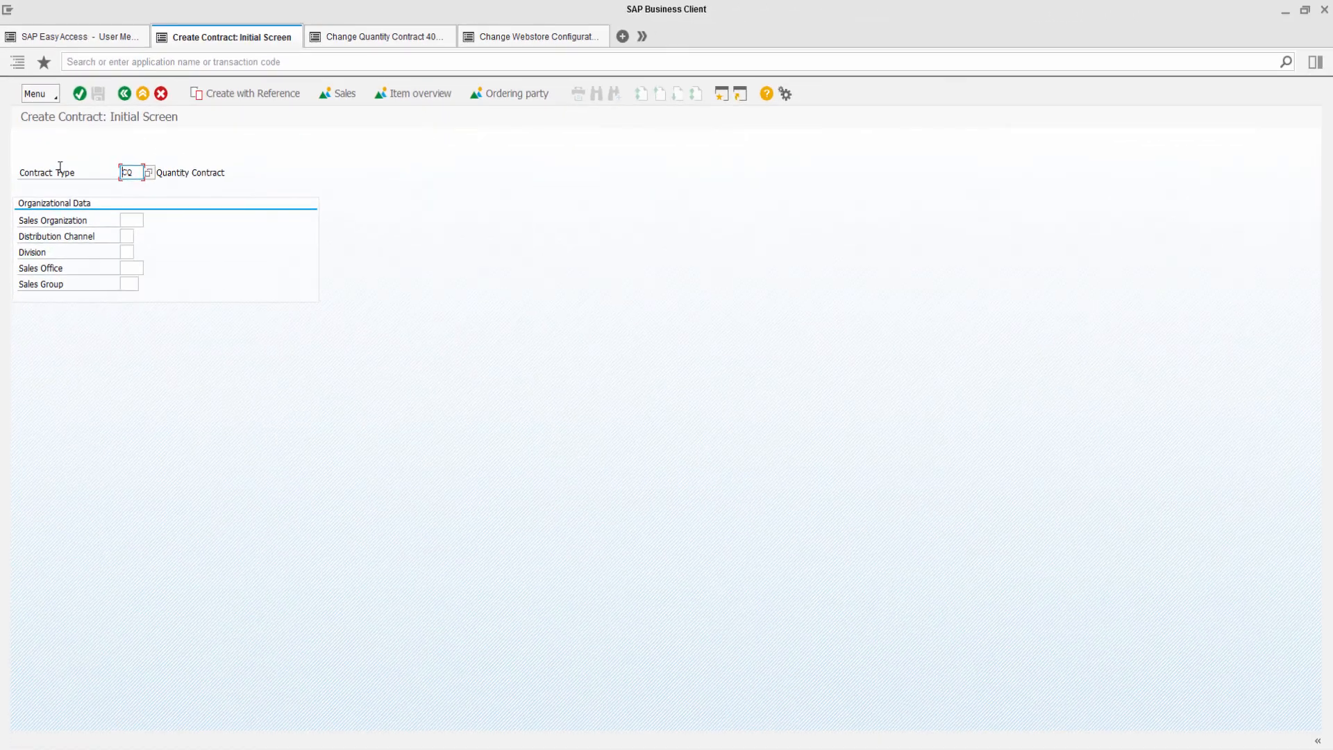
click(150, 175)
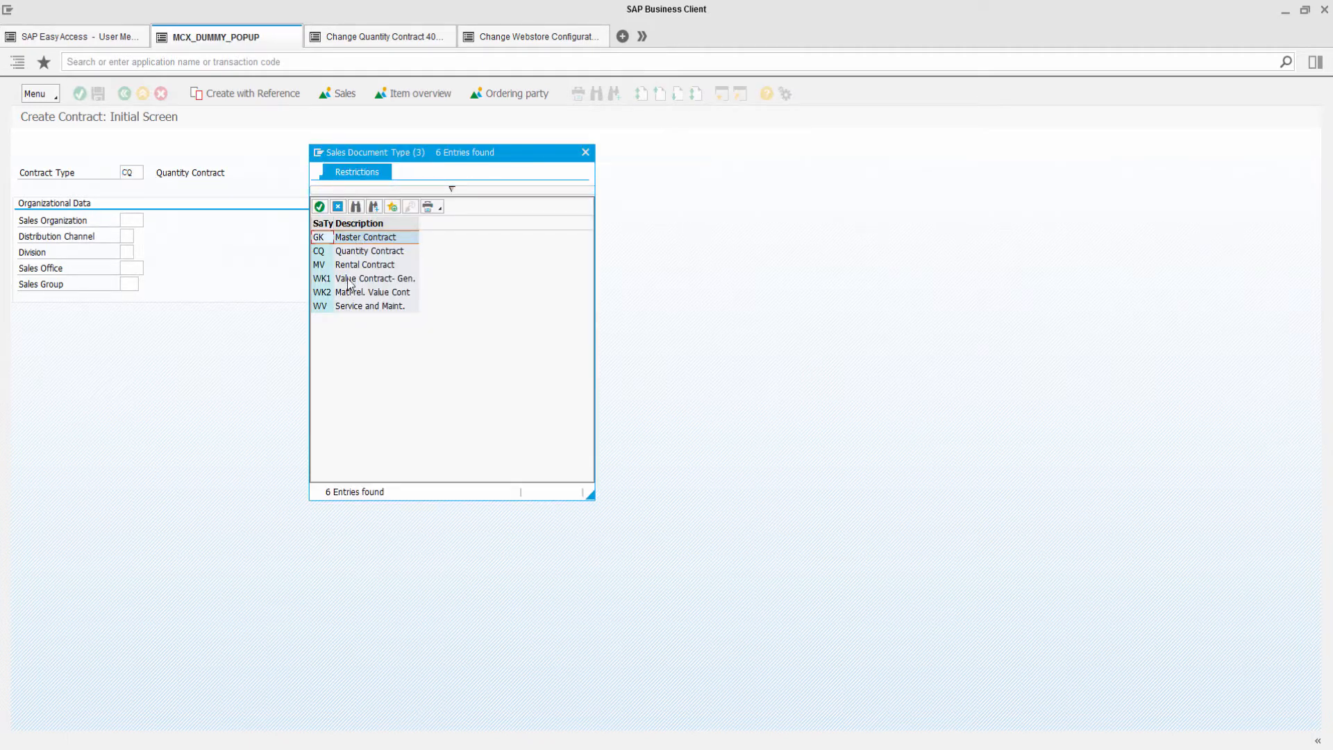
click(350, 252)
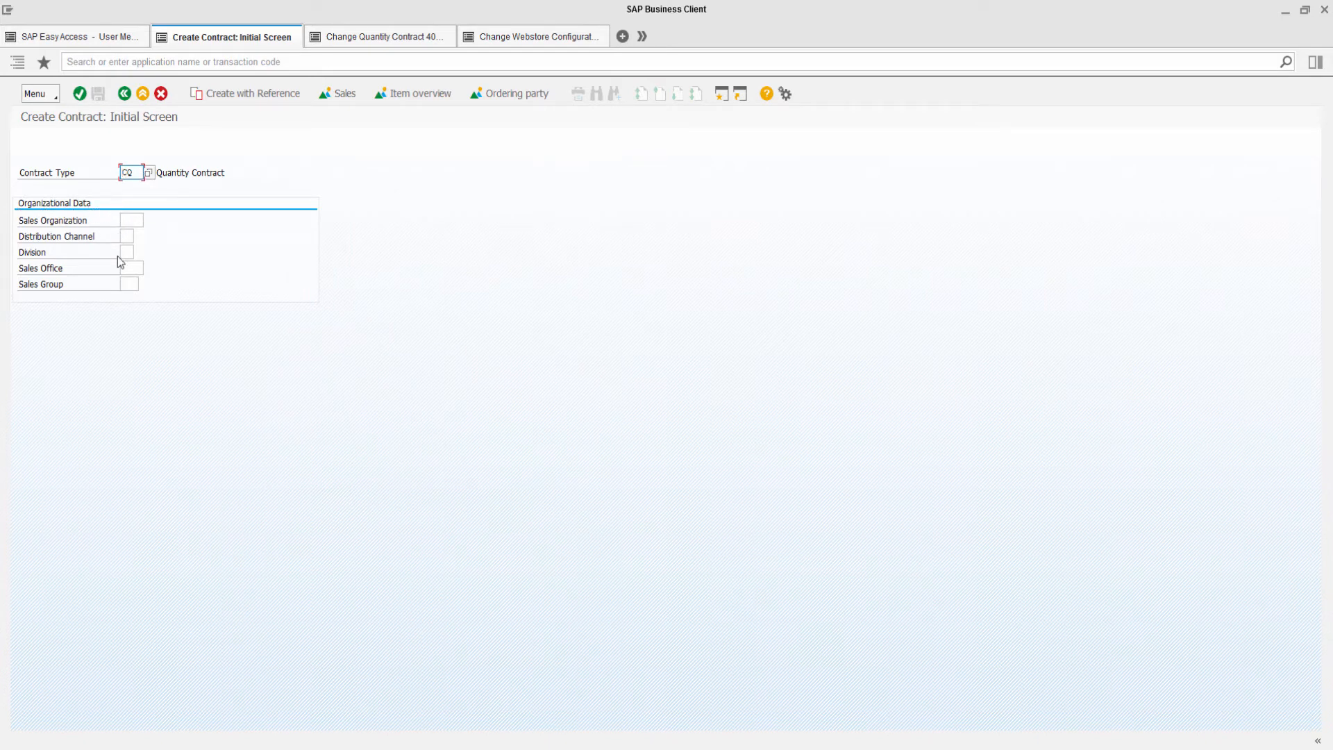
key(Return)
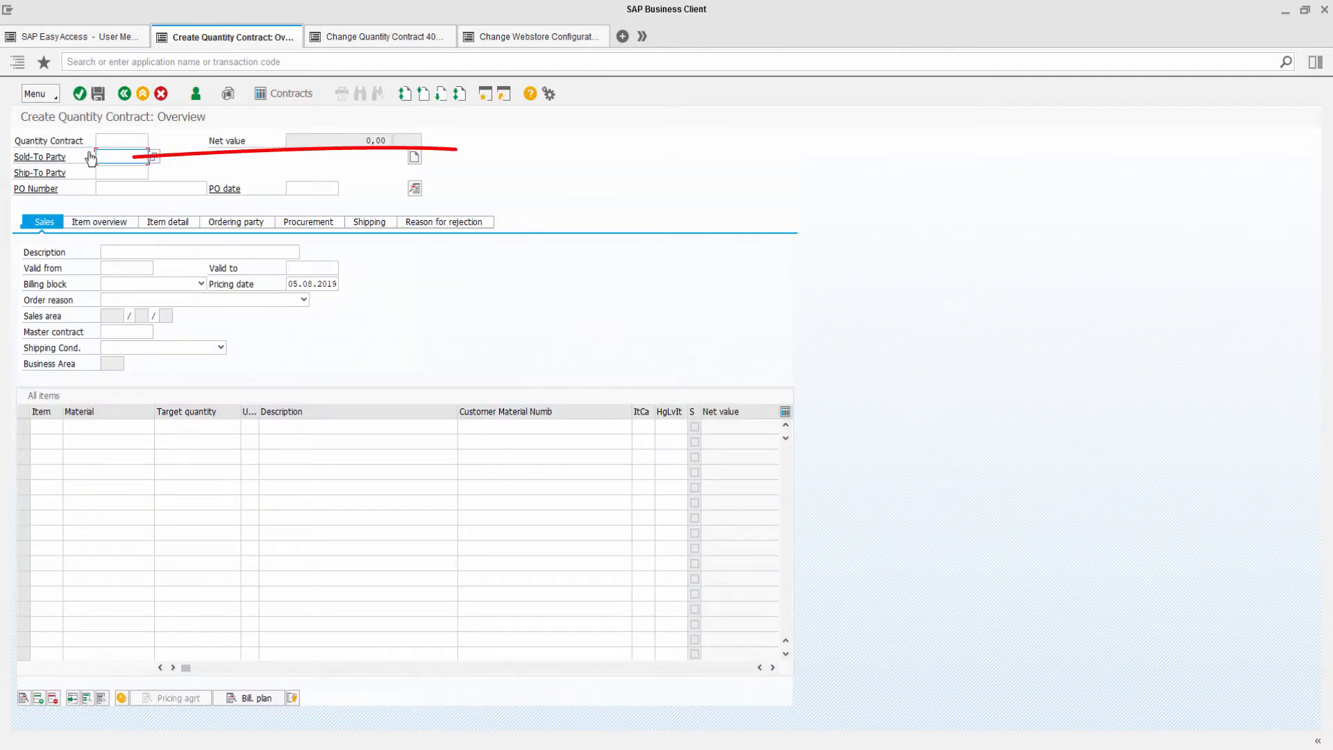
Fill in the sold-to party, ship-to party and PO number with the customer's number.
text(42)
click(104, 170)
click(102, 170)
text(4)
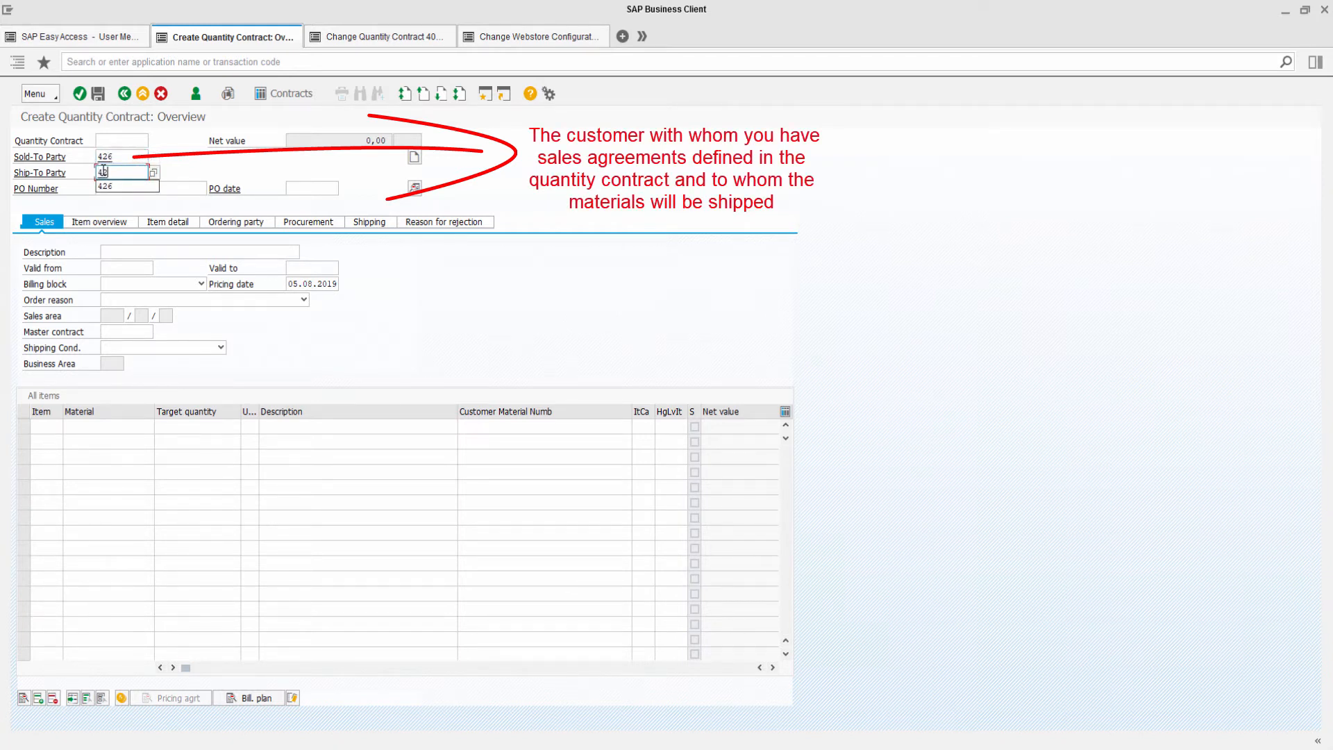
click(105, 185)
click(105, 186)
text(4)
click(108, 206)
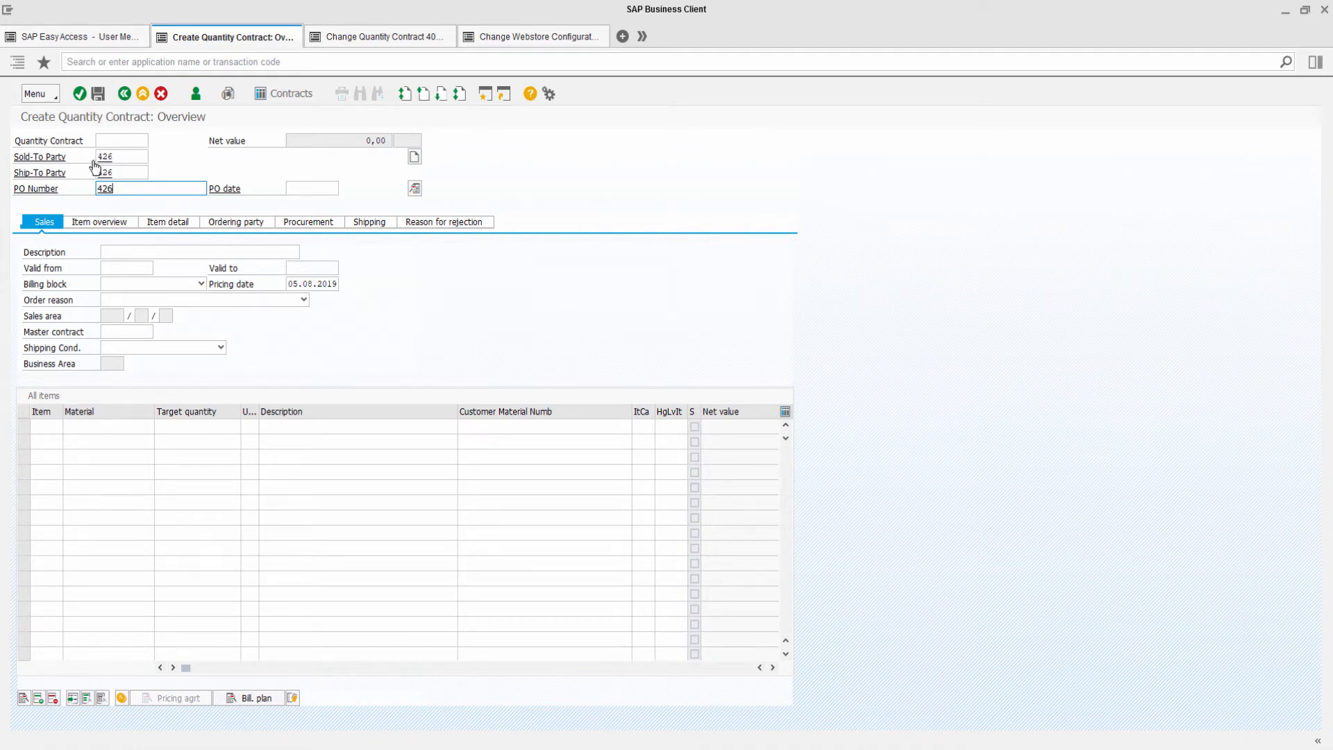
Set the description to the suggested 'Quantity contract for customer' entry for this customer.
click(104, 246)
text(Qu)
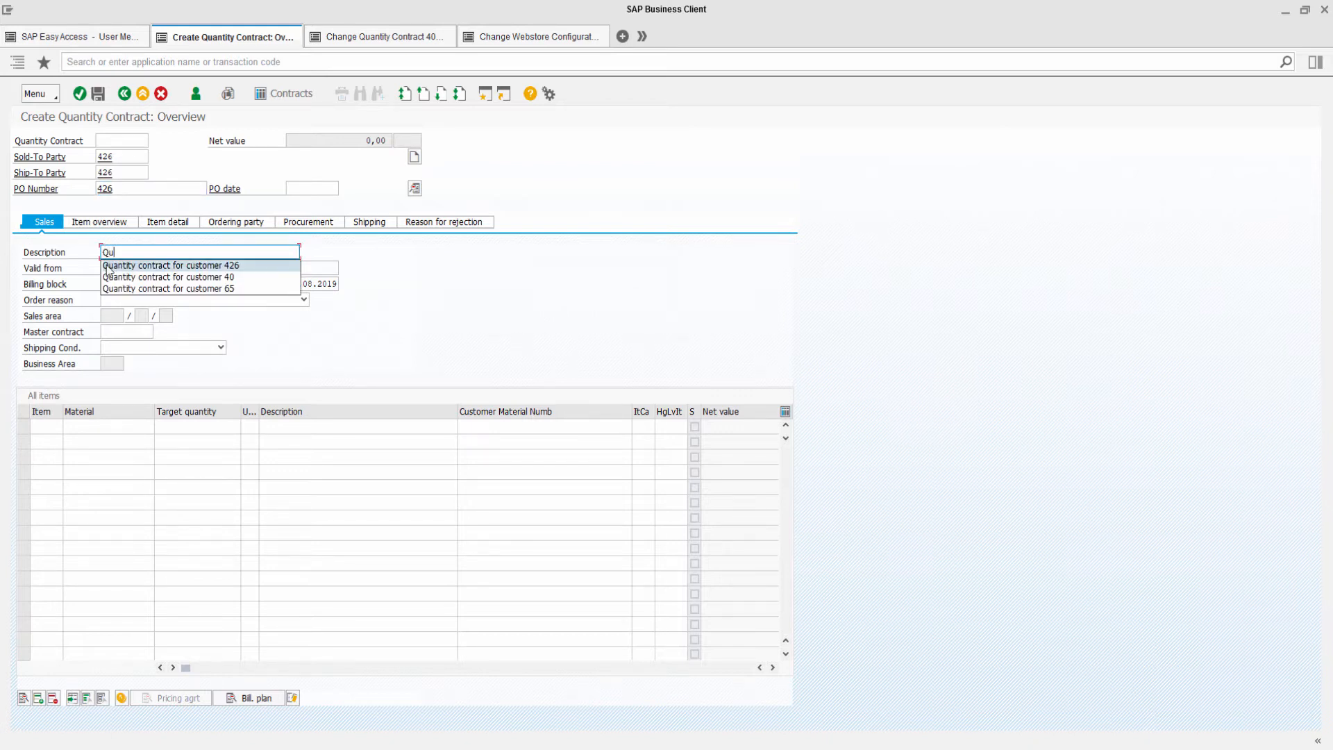
click(143, 265)
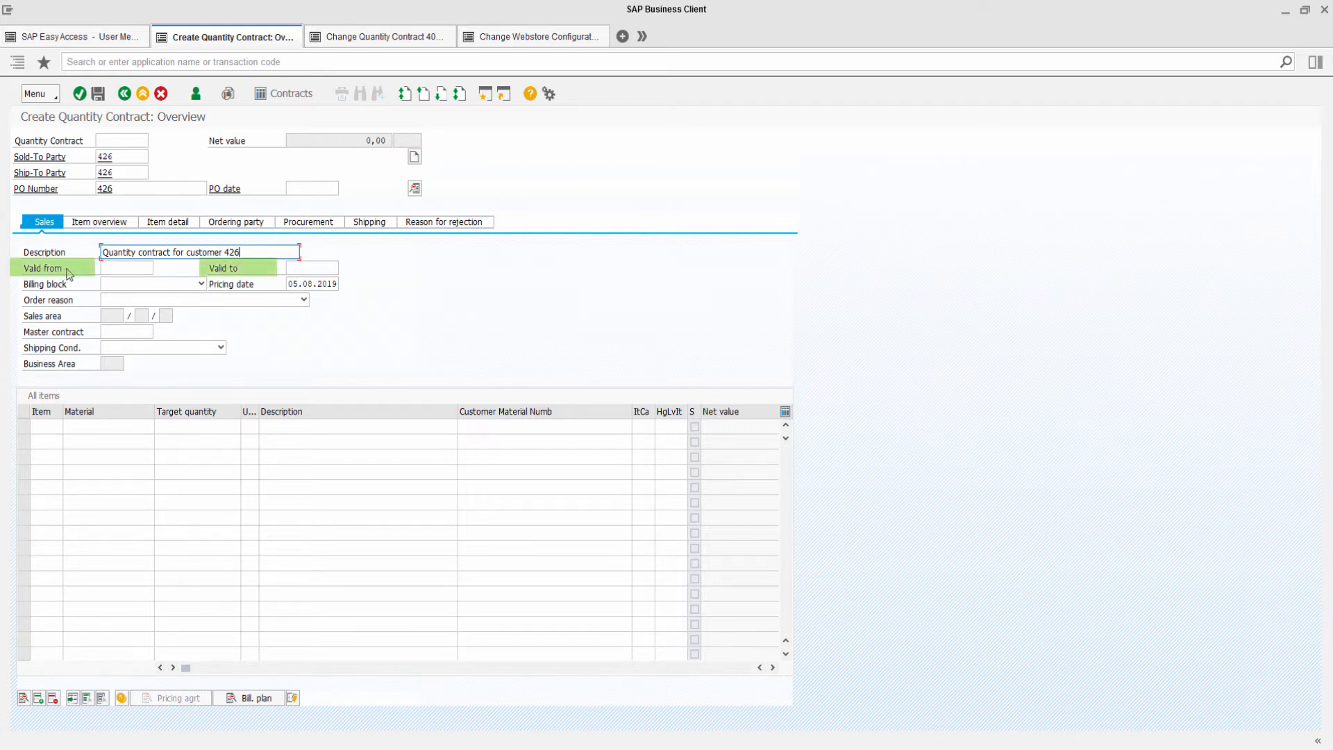
Set the contract validity from 05.08.2019 to 05.09.2019 using the calendar.
click(152, 270)
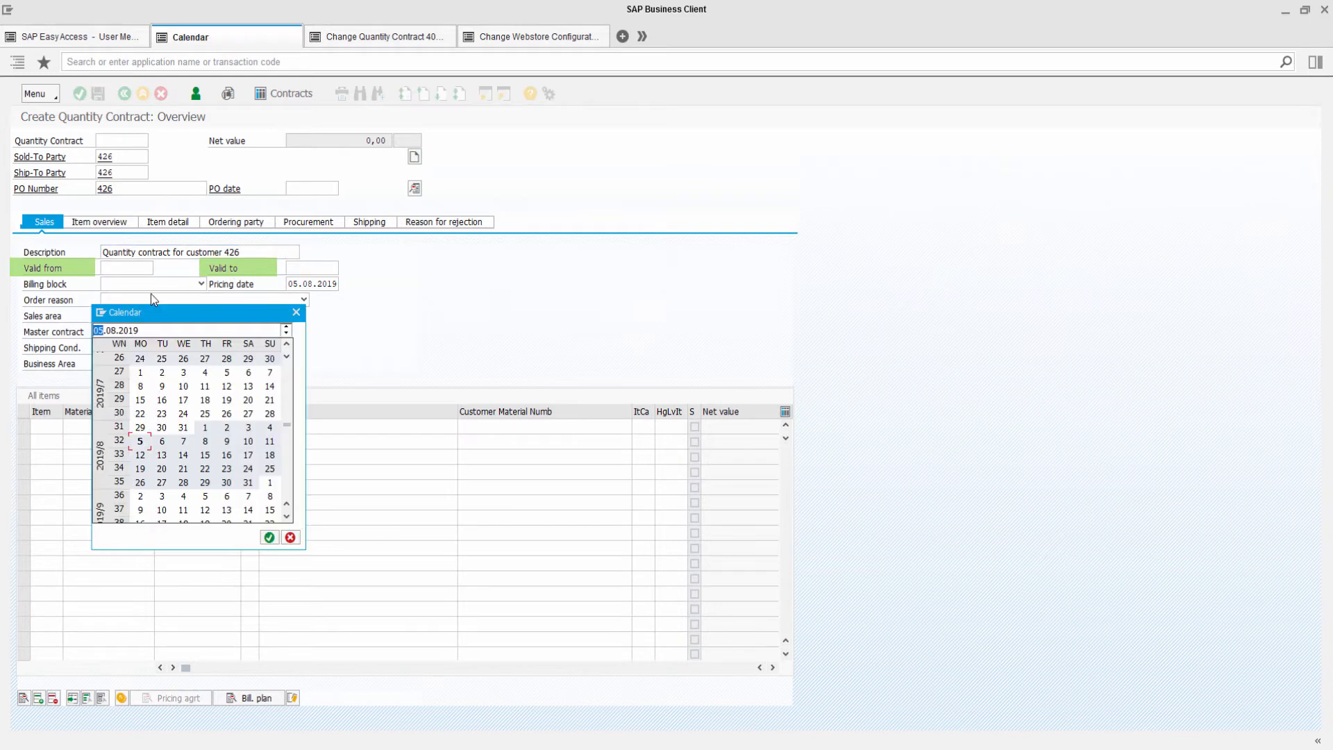
double_click(139, 441)
click(298, 268)
click(334, 269)
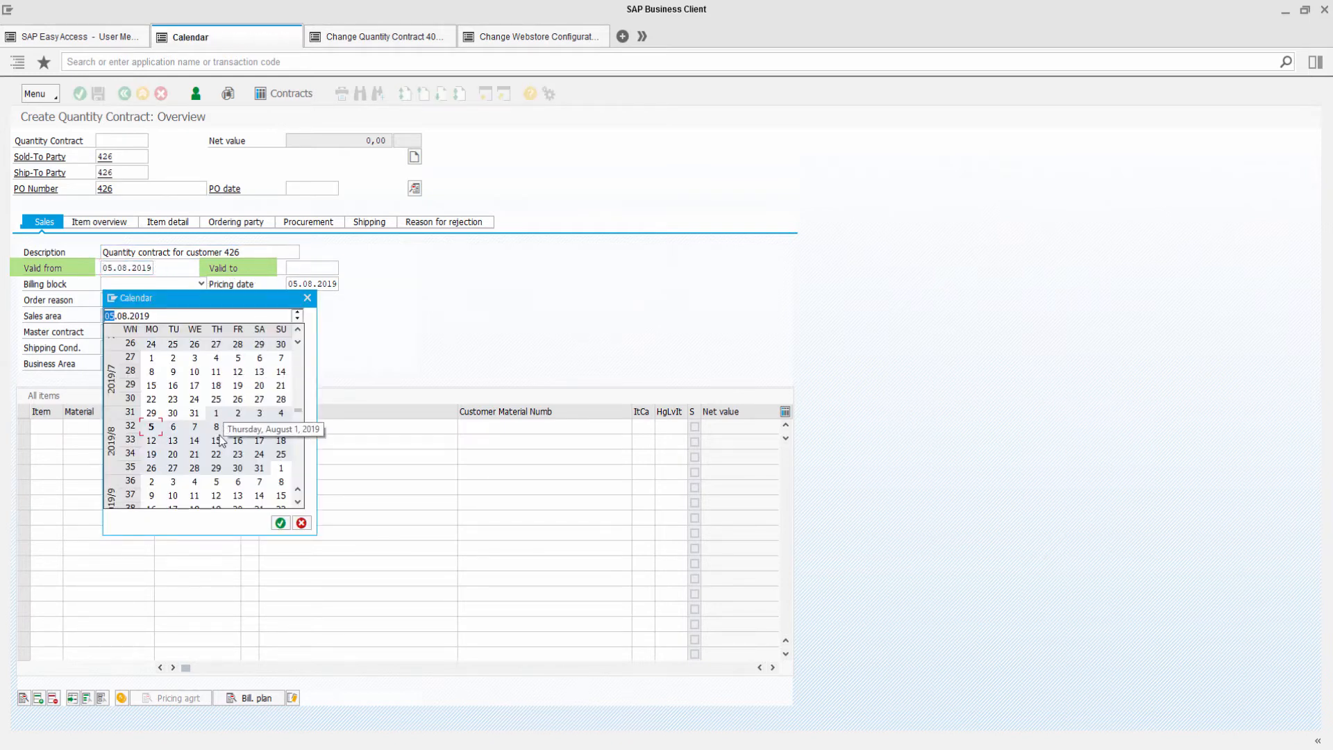
double_click(216, 481)
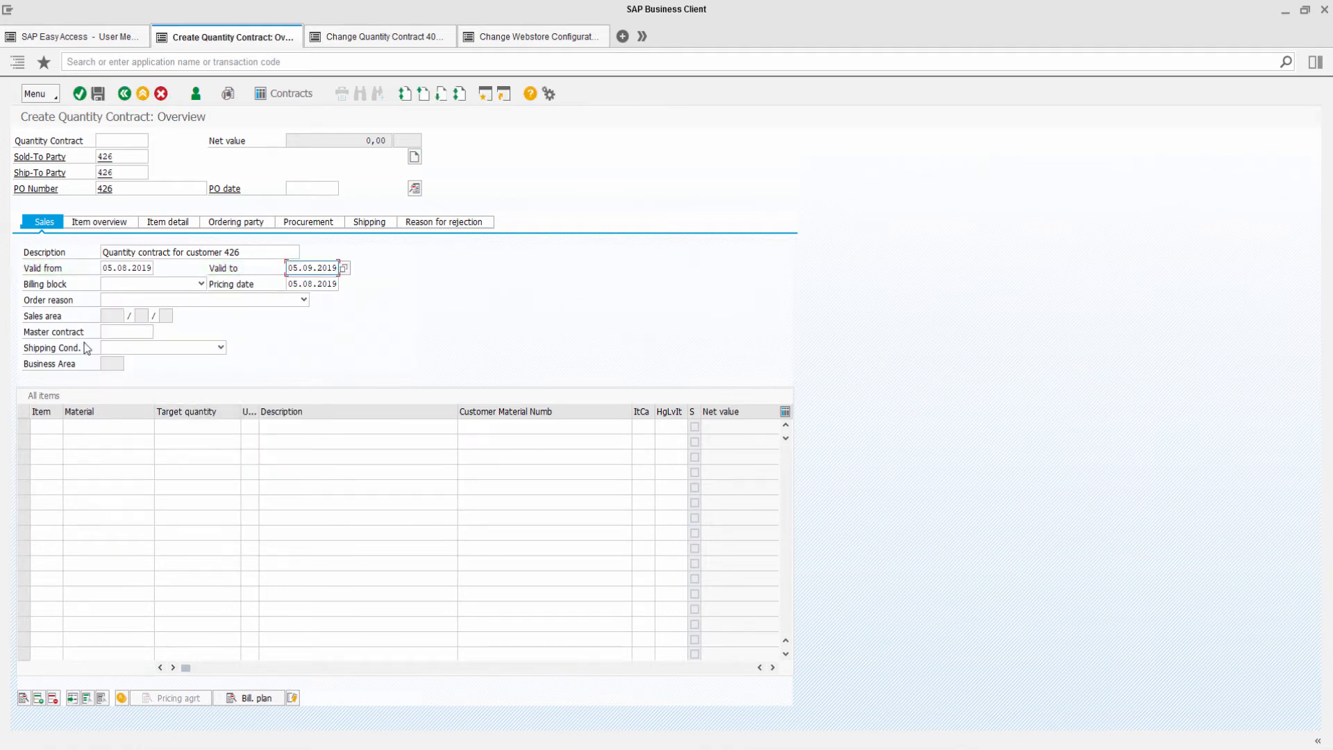
Add items for materials SC11284 and SC10404, each with a target quantity of 250.
click(67, 425)
text(s)
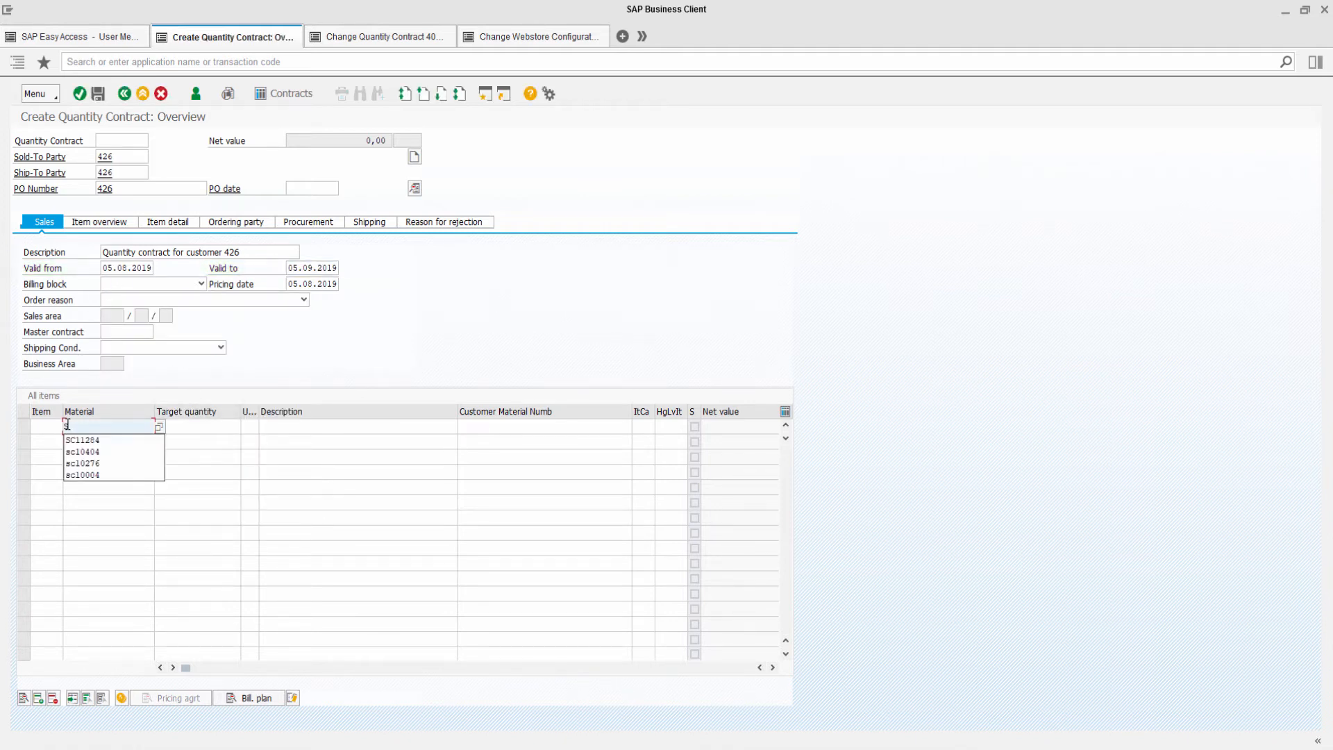
click(76, 440)
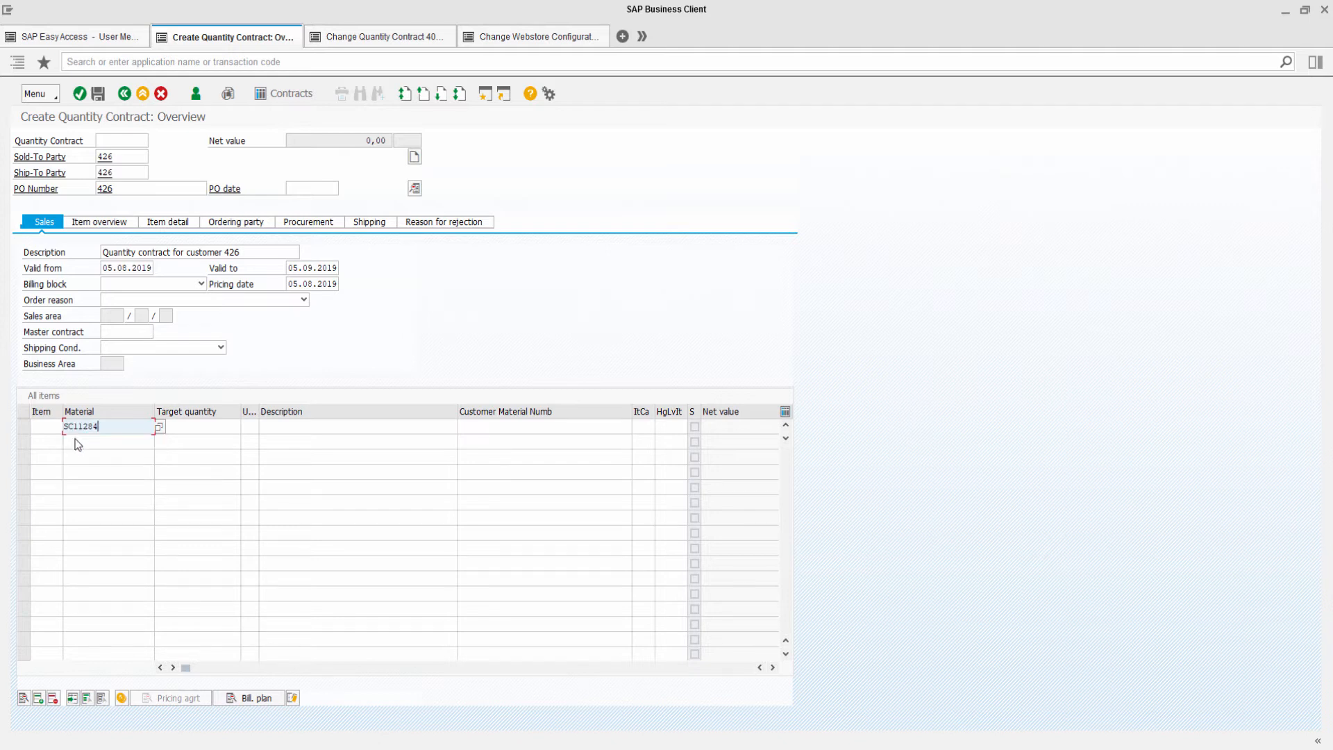
key(Return)
text(250)
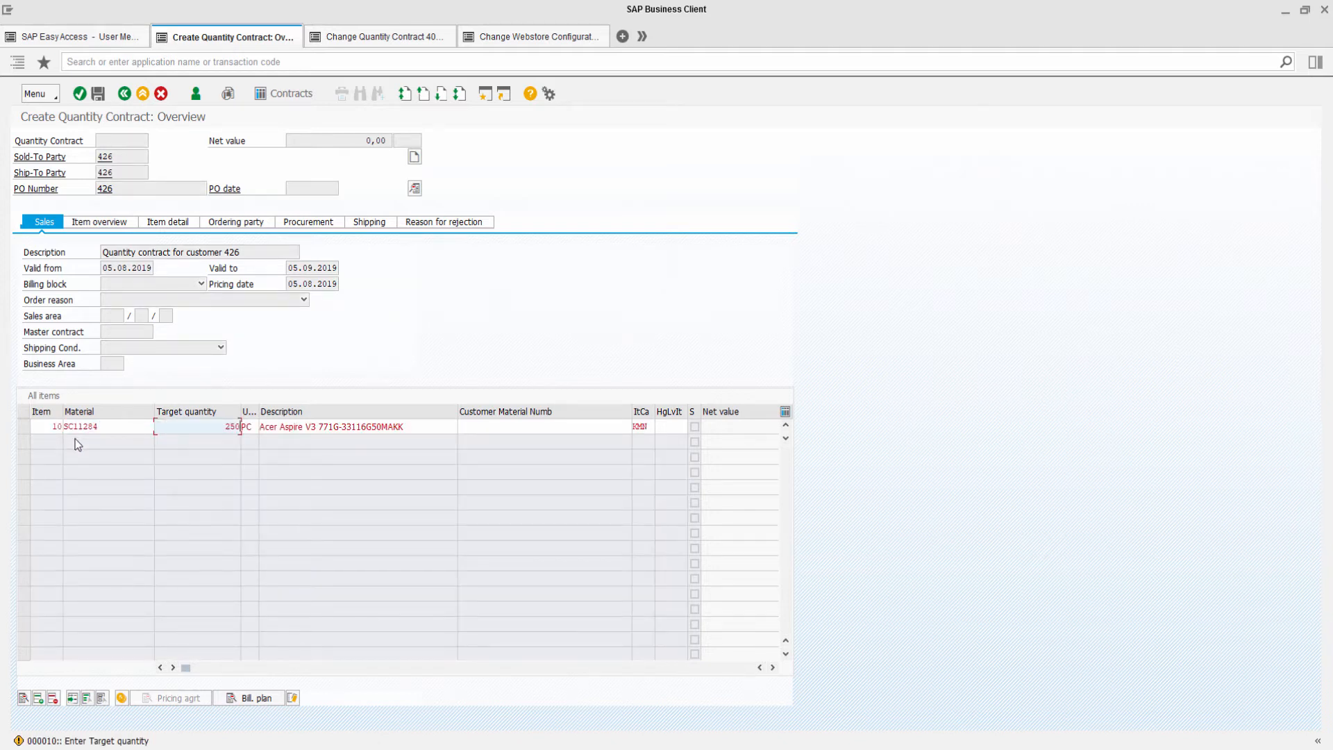
key(Return)
text(s)
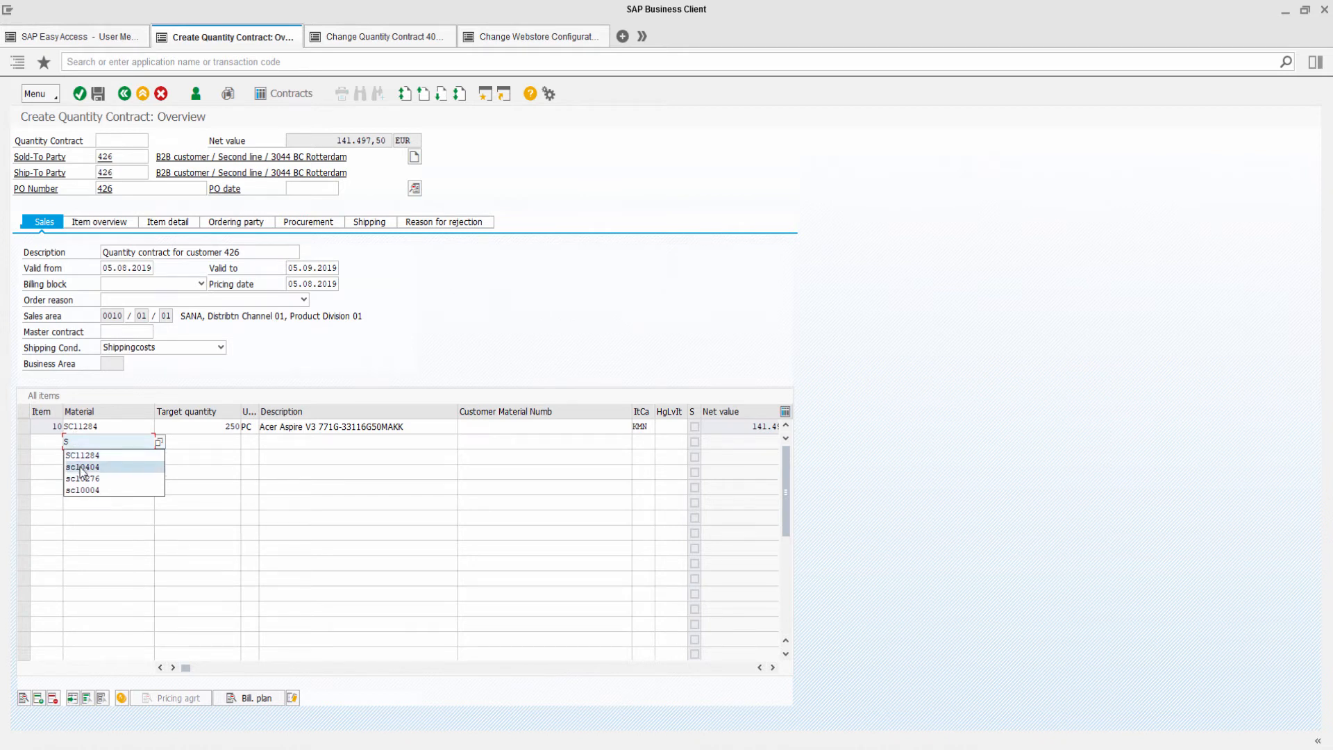
click(81, 468)
key(Return)
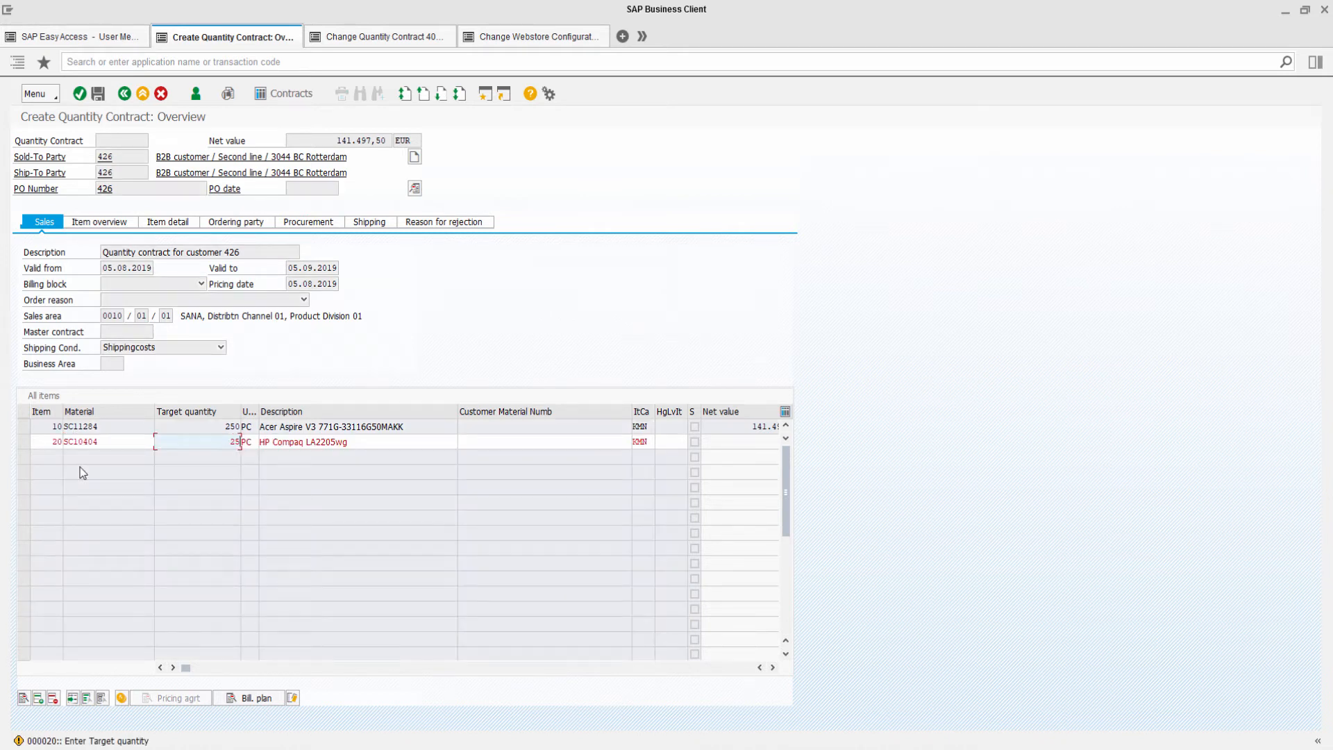
text(sc)
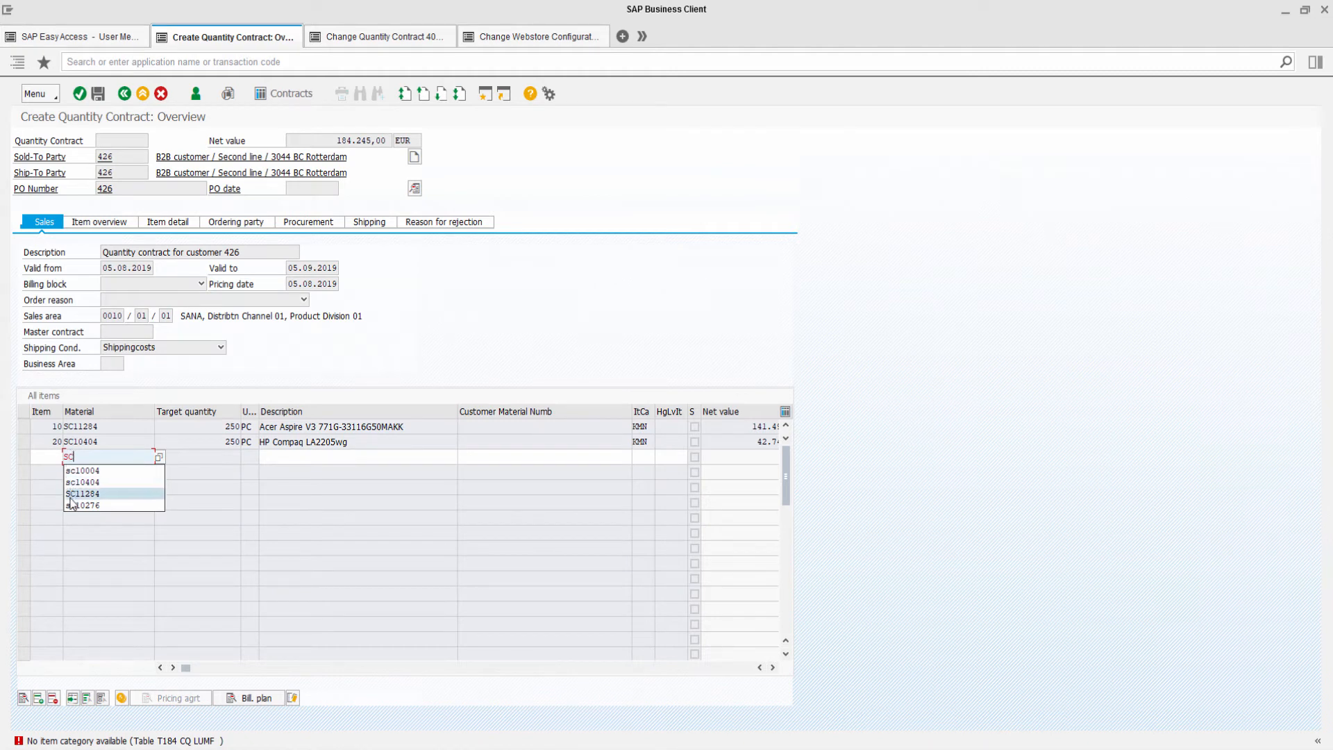
Add two items for material SC10276 with target quantity 250 each and highlight all item rows.
click(82, 493)
key(Return)
text(25)
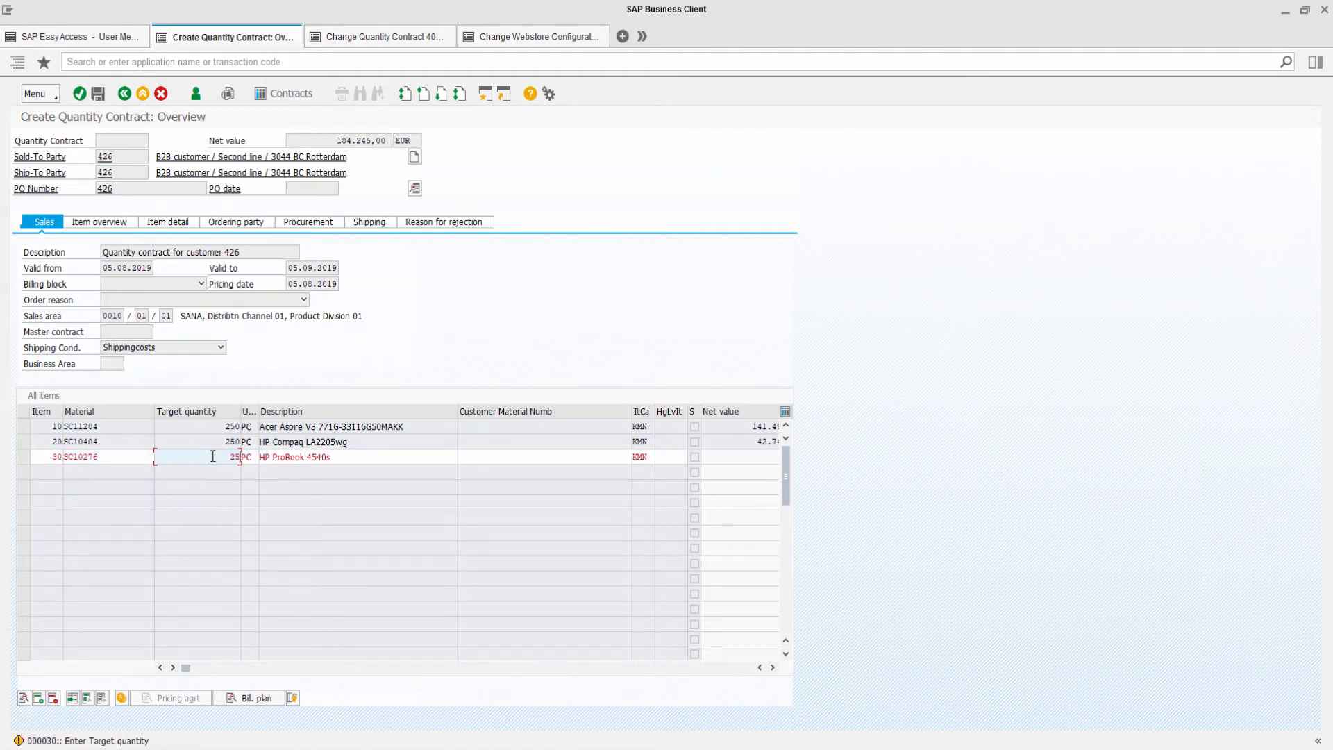
text(0)
key(Return)
text(sc)
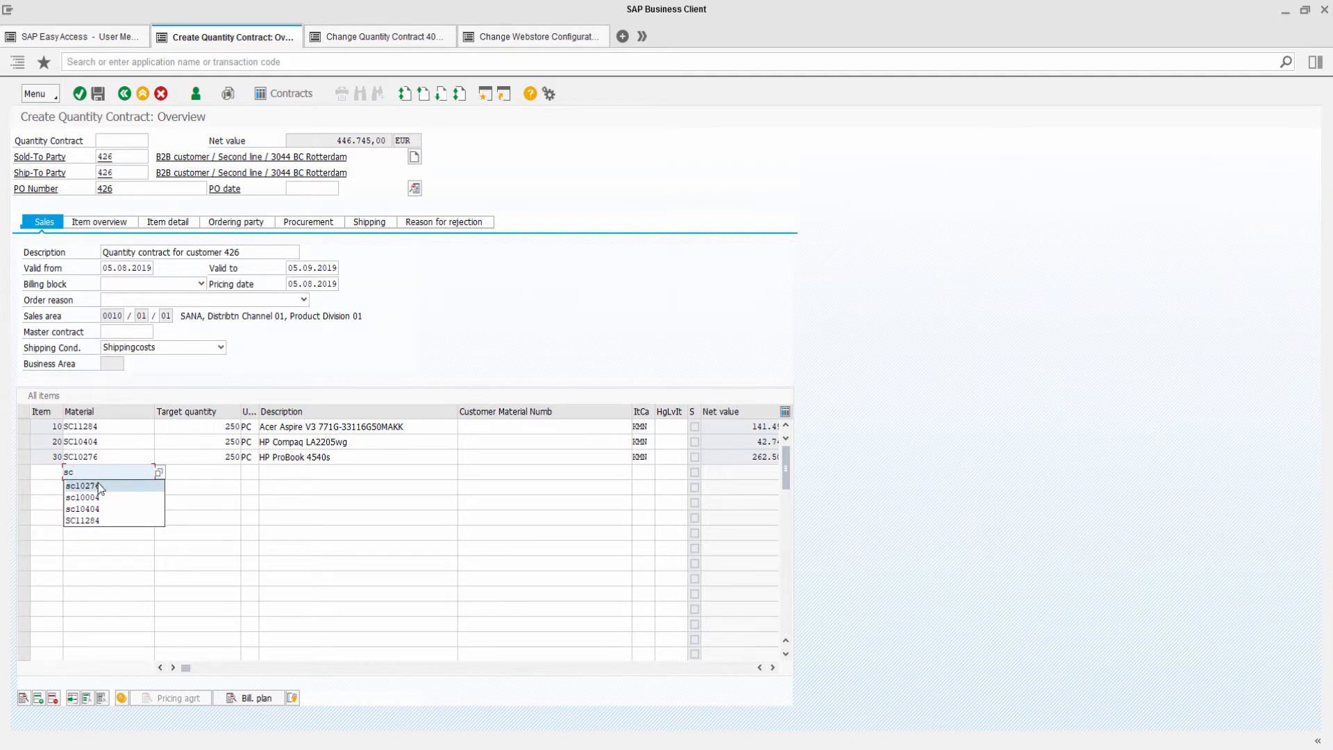
click(98, 486)
key(Return)
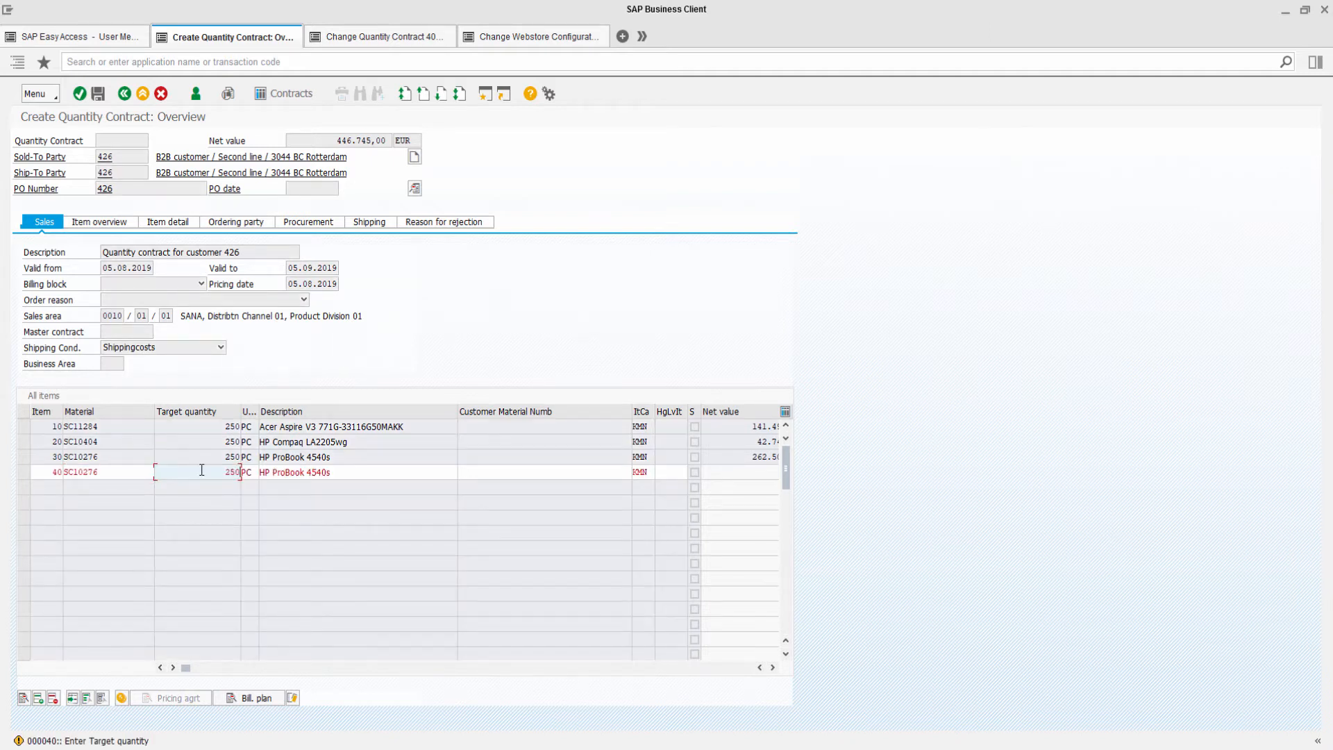
key(Return)
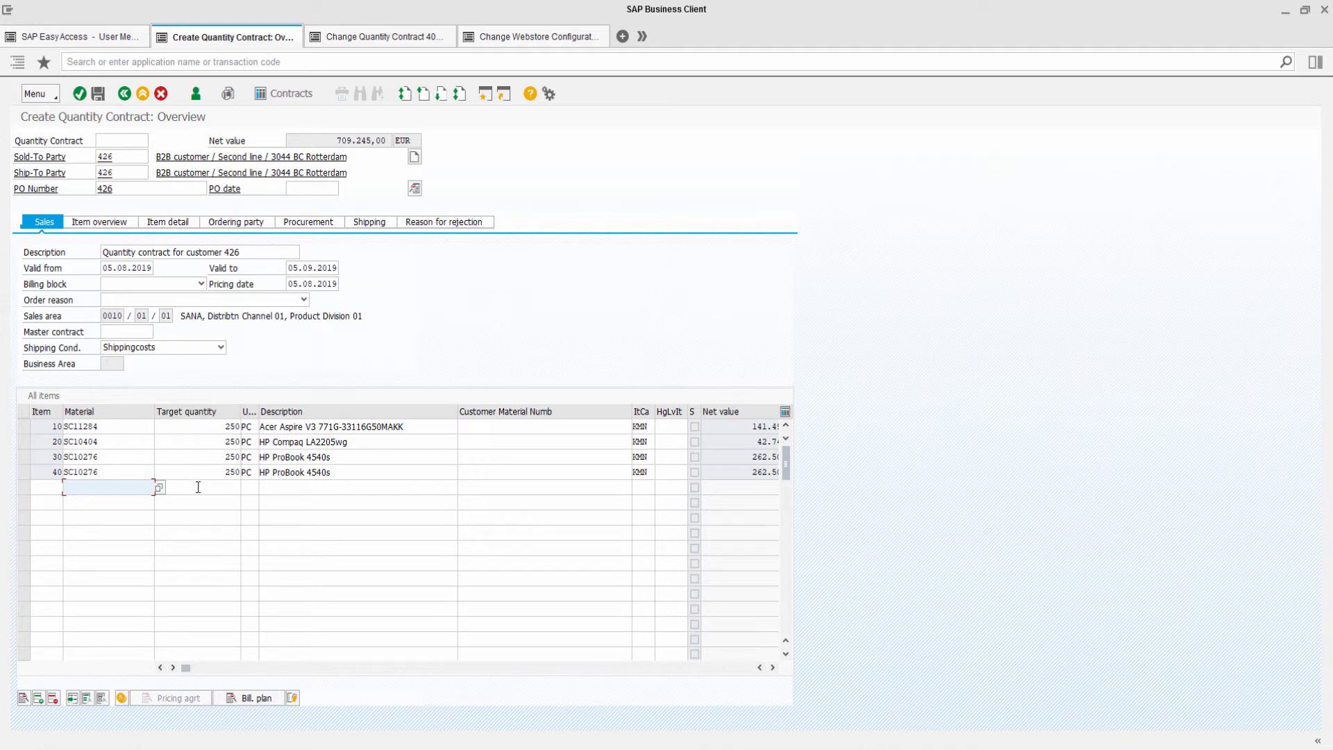
drag(23, 432, 23, 457)
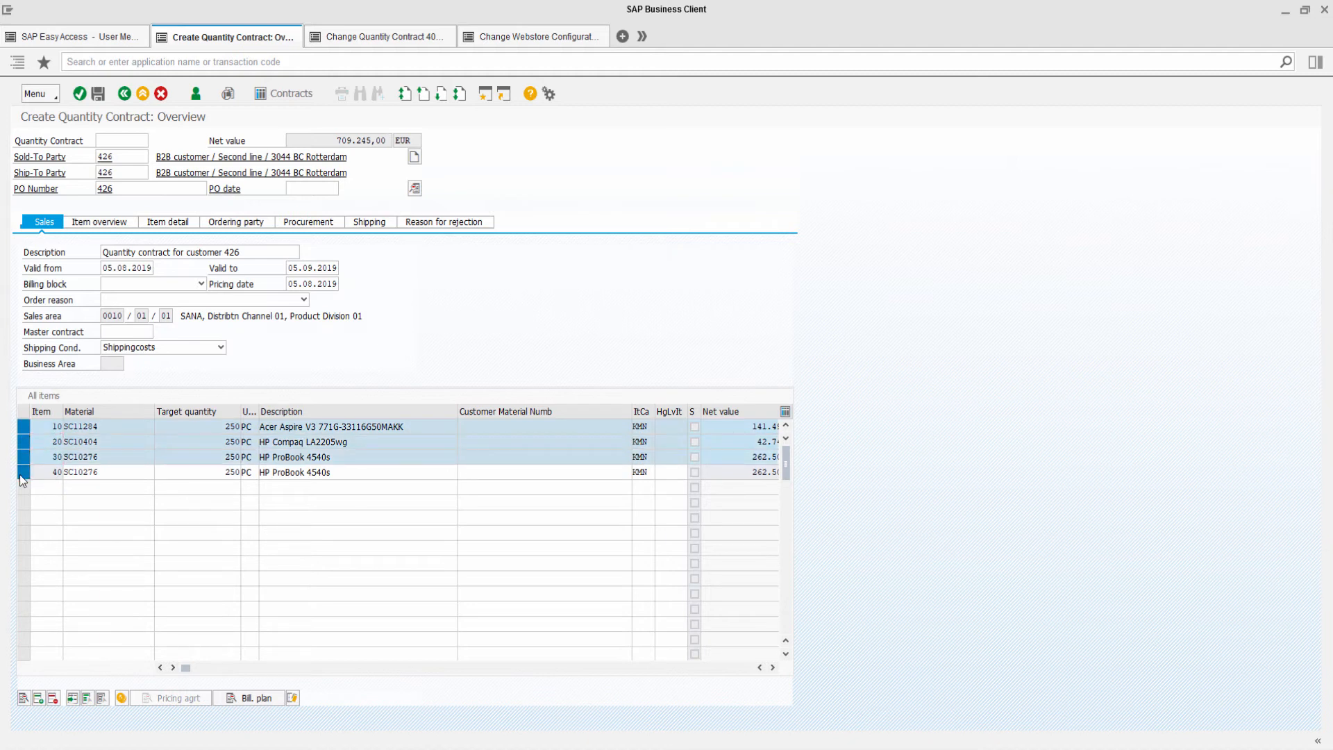
ctrl+click(23, 471)
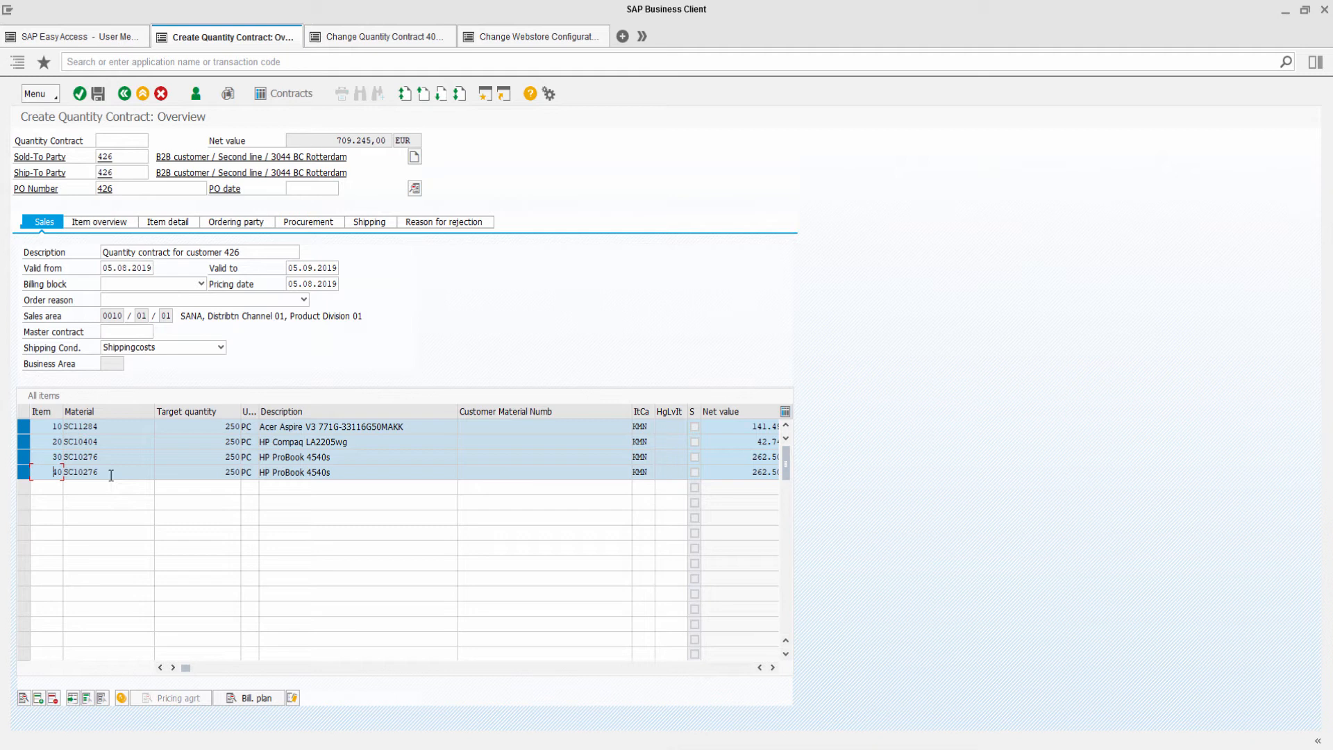
Open an existing sales order in change mode with transaction VA02 and display its header details.
click(116, 39)
click(123, 63)
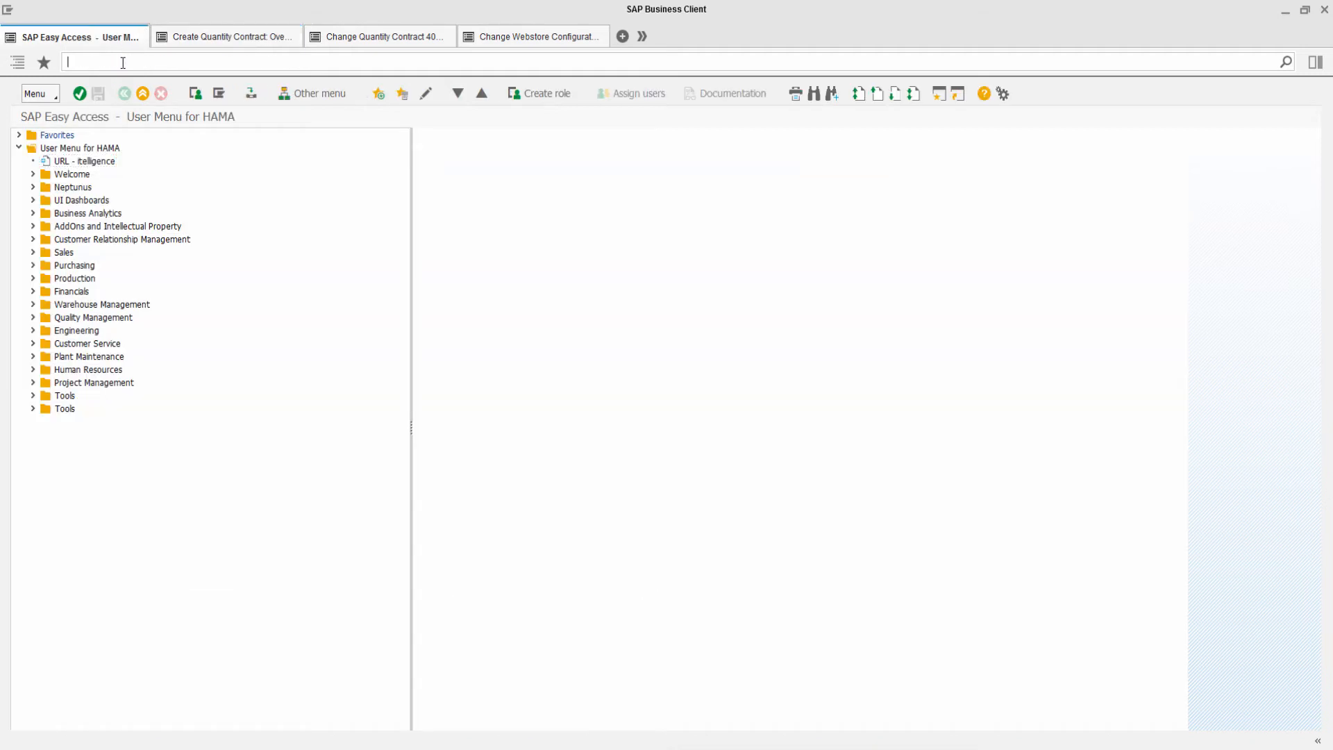
text(va02)
key(Return)
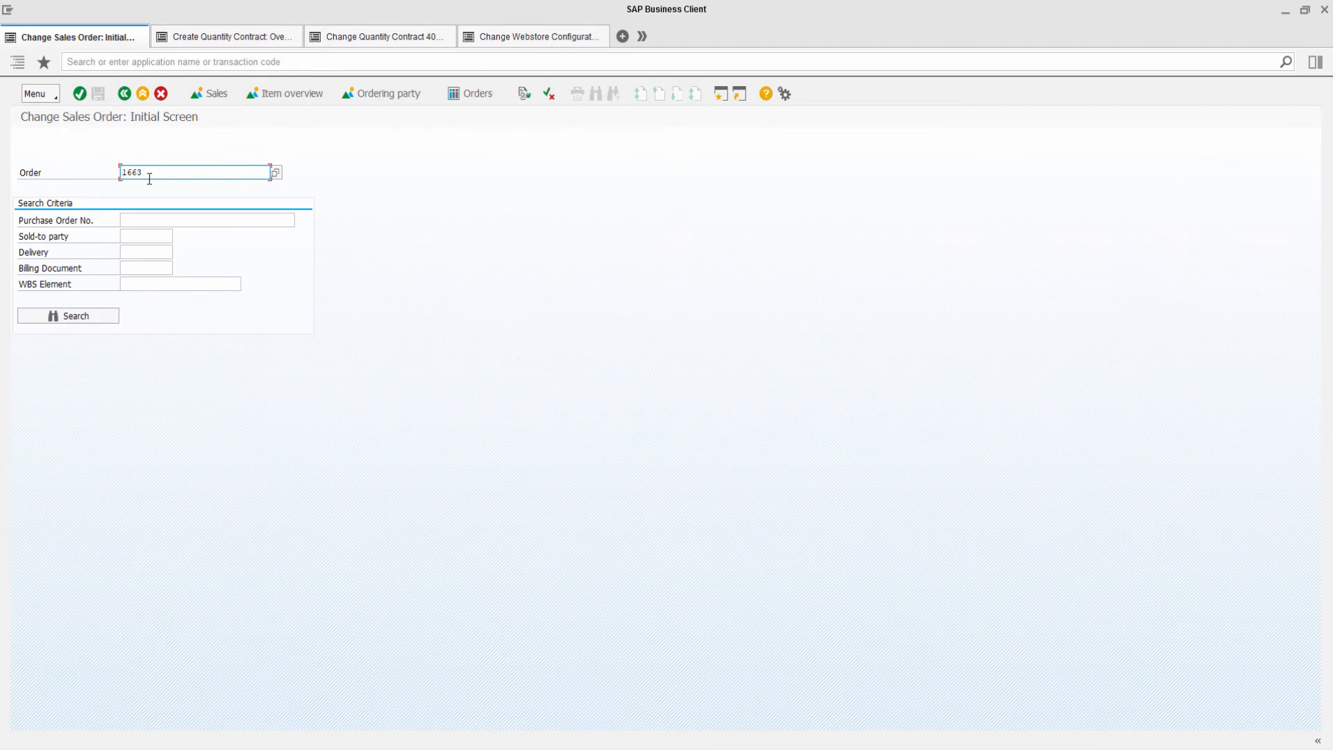
key(Return)
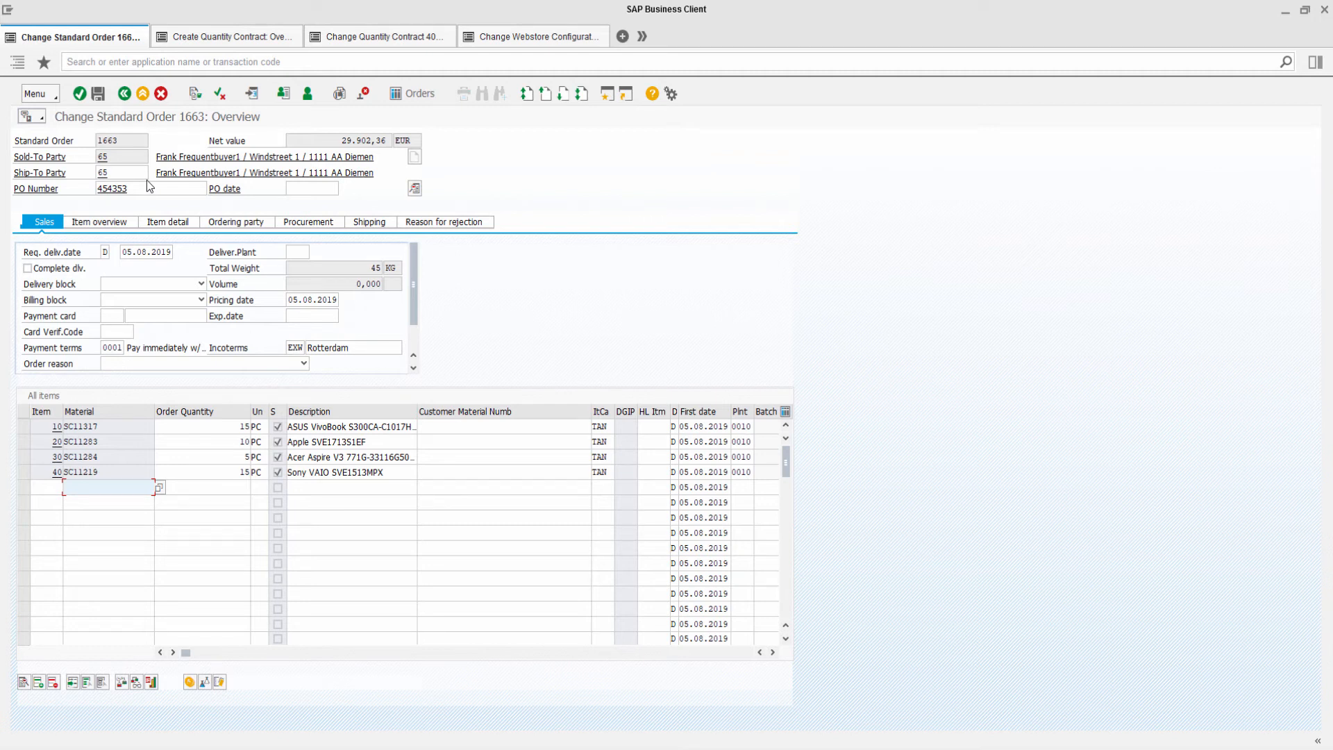
click(196, 95)
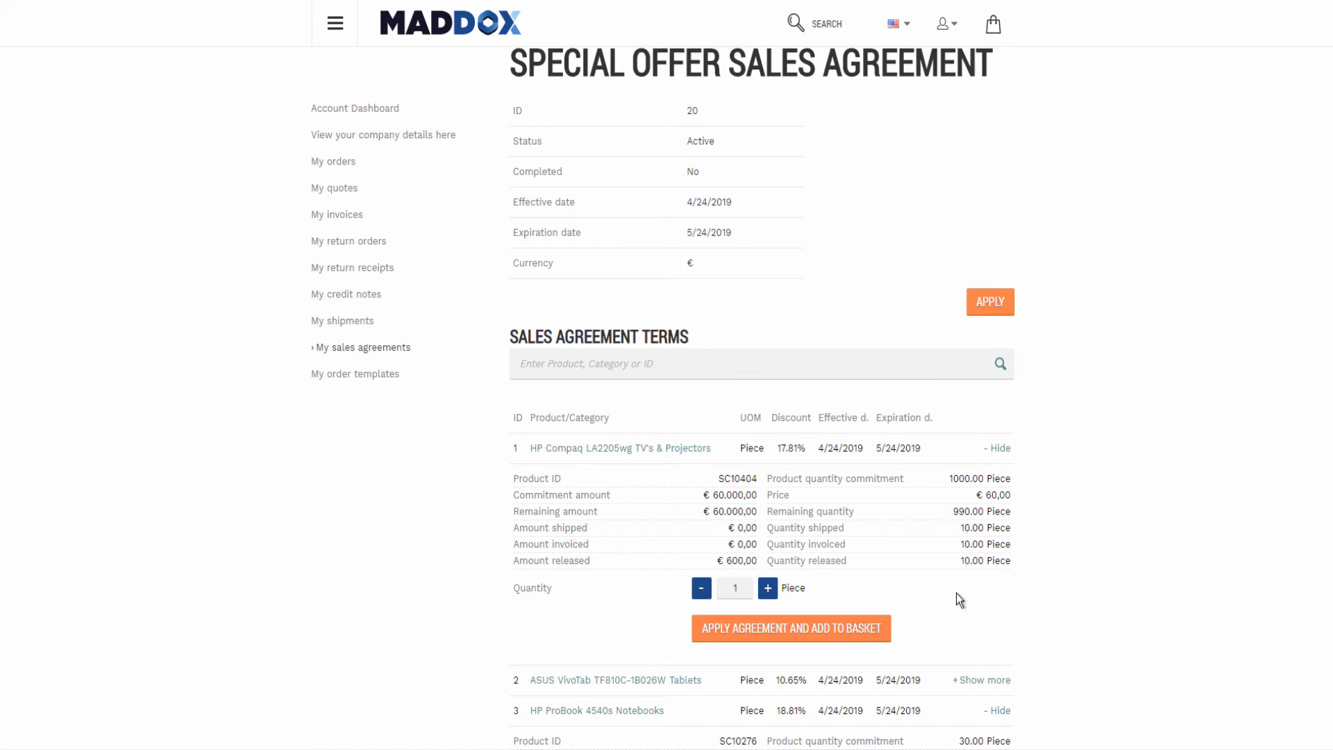
Scroll through the sales agreement page and the Sana online help's Quantity Contract documentation.
scroll(1037, 584, down, 3)
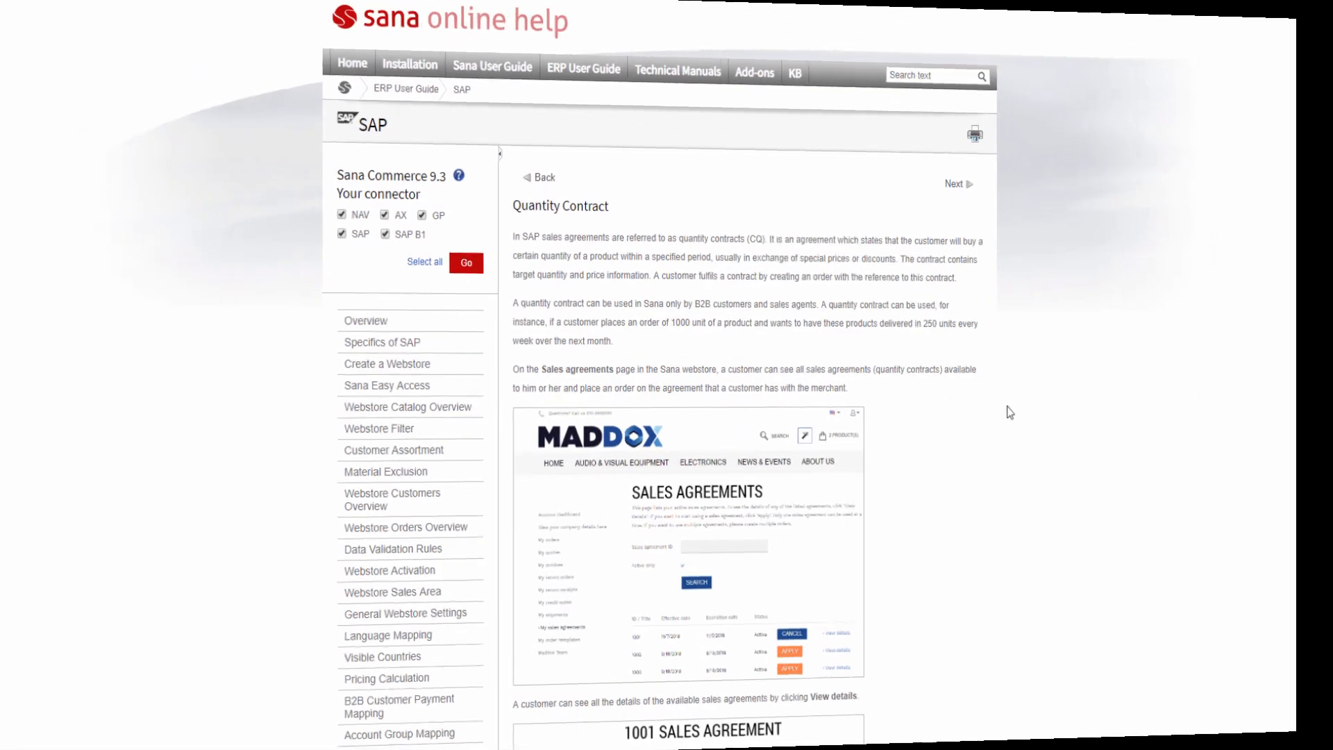
scroll(1018, 408, down, 10)
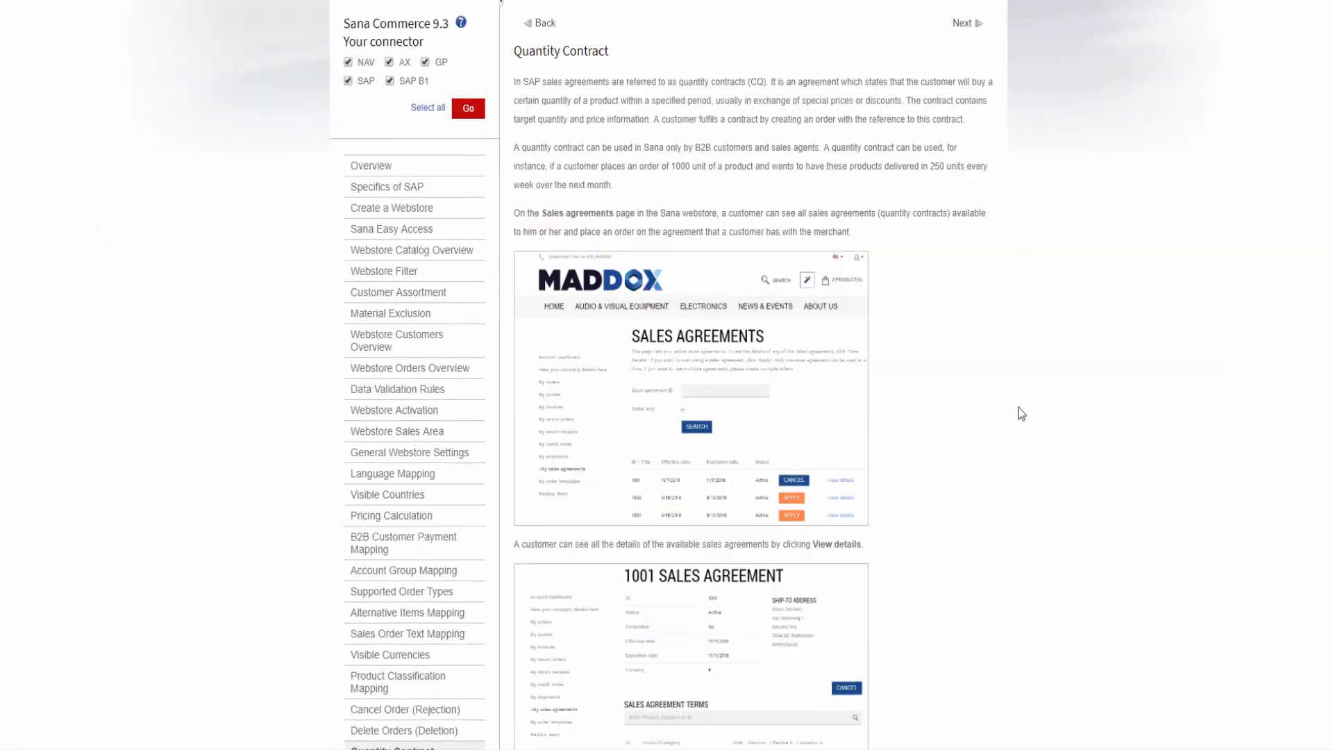
scroll(1012, 414, down, 4)
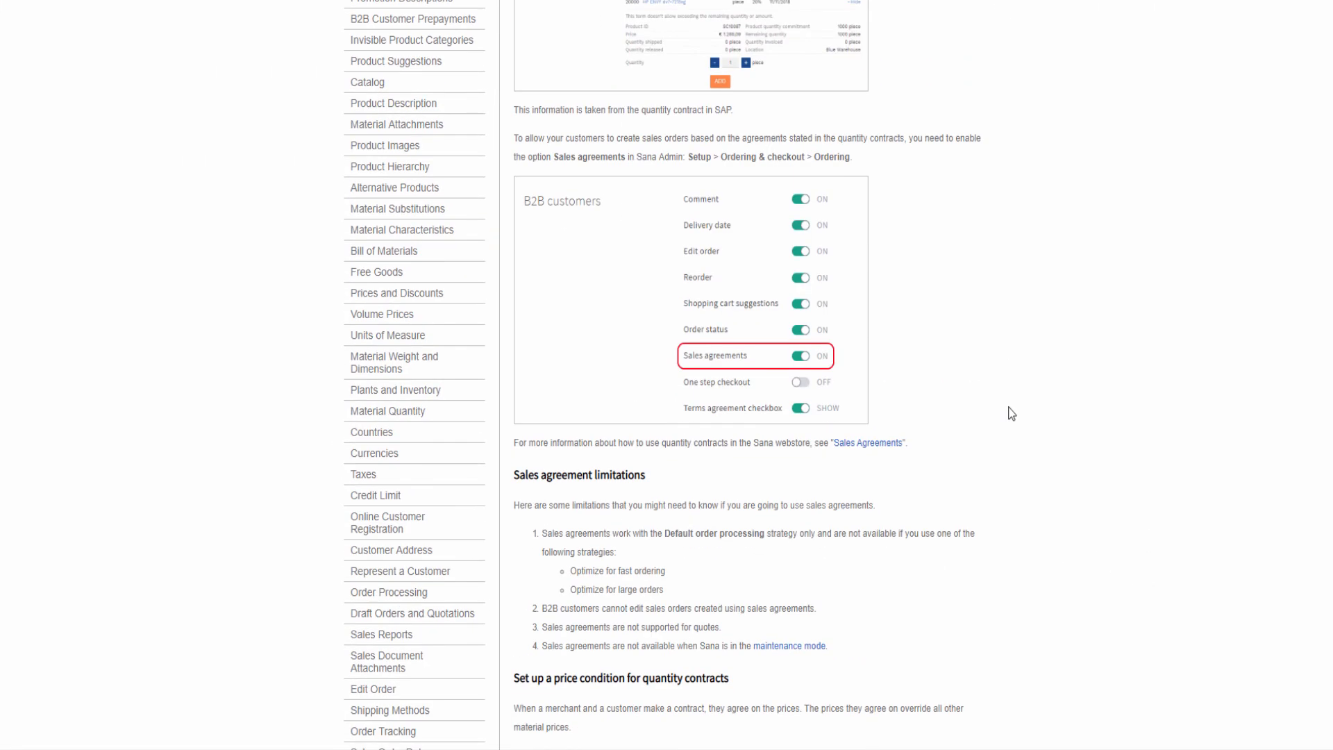
scroll(1013, 414, down, 9)
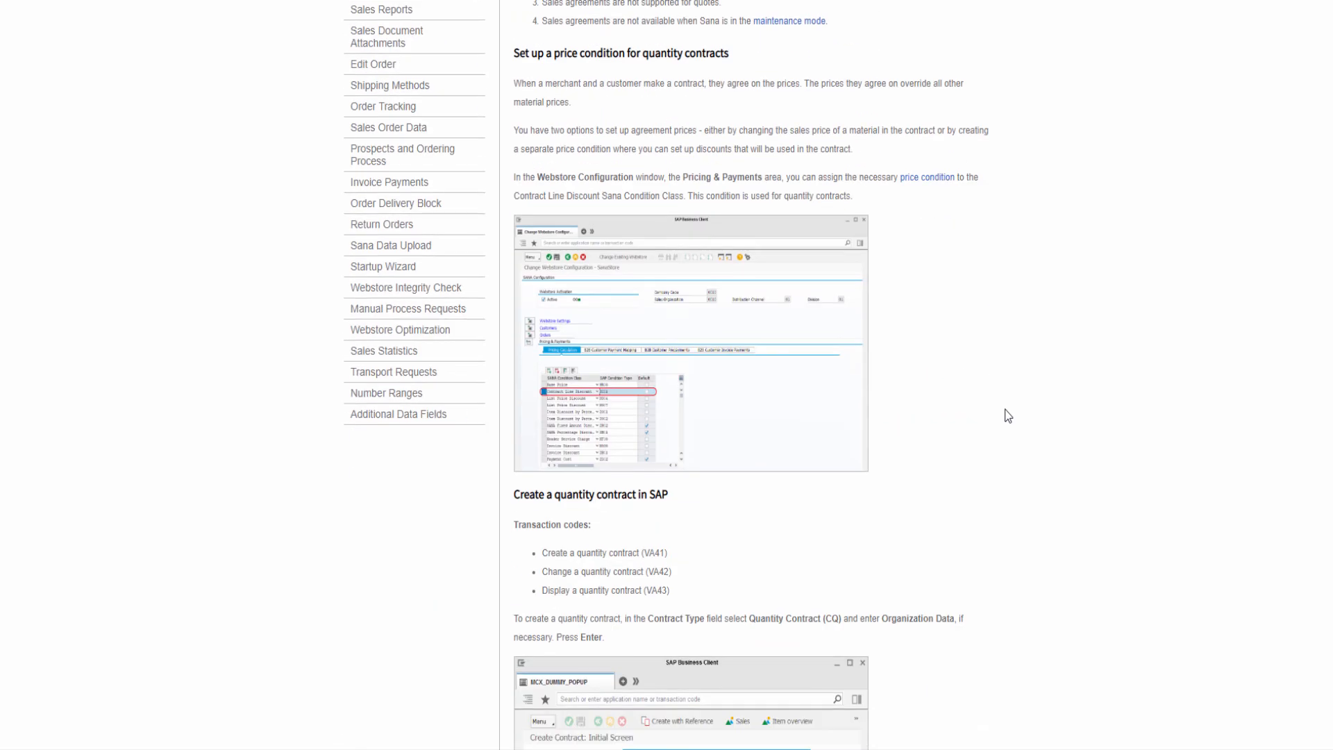
scroll(1008, 415, down, 2)
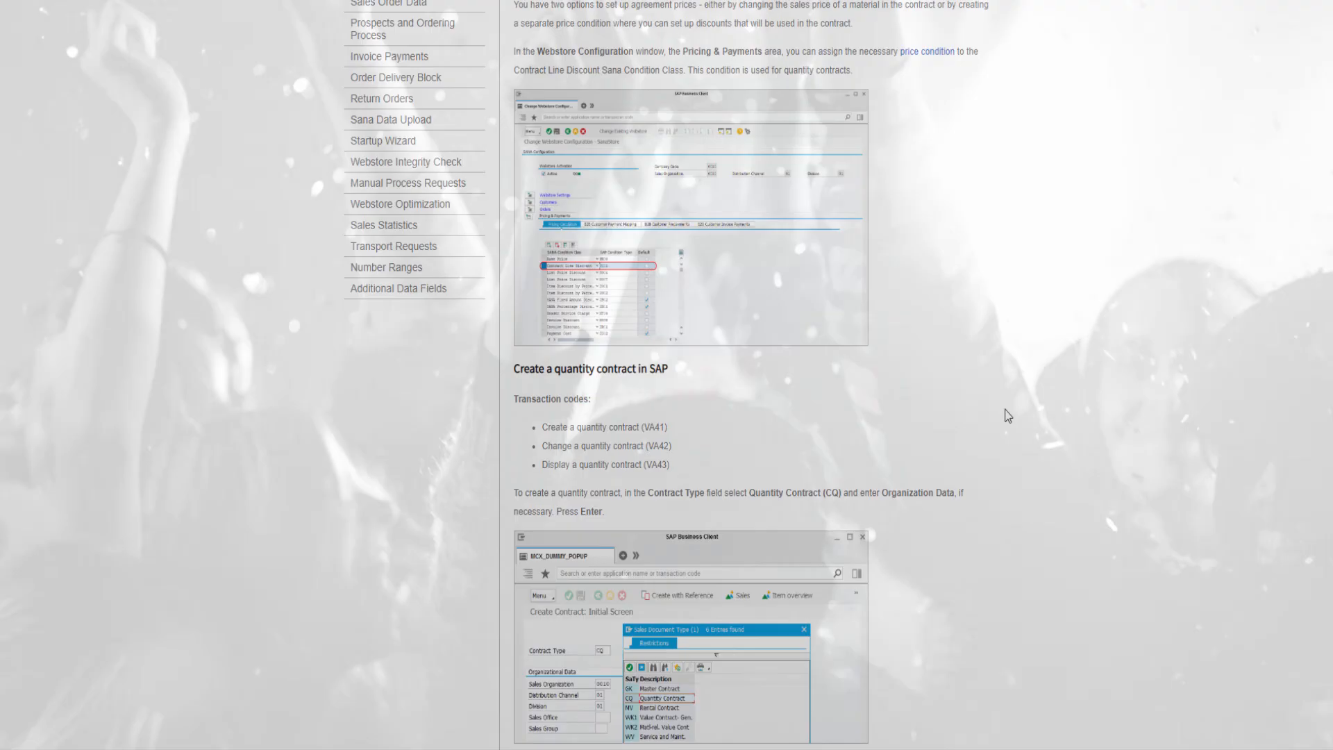